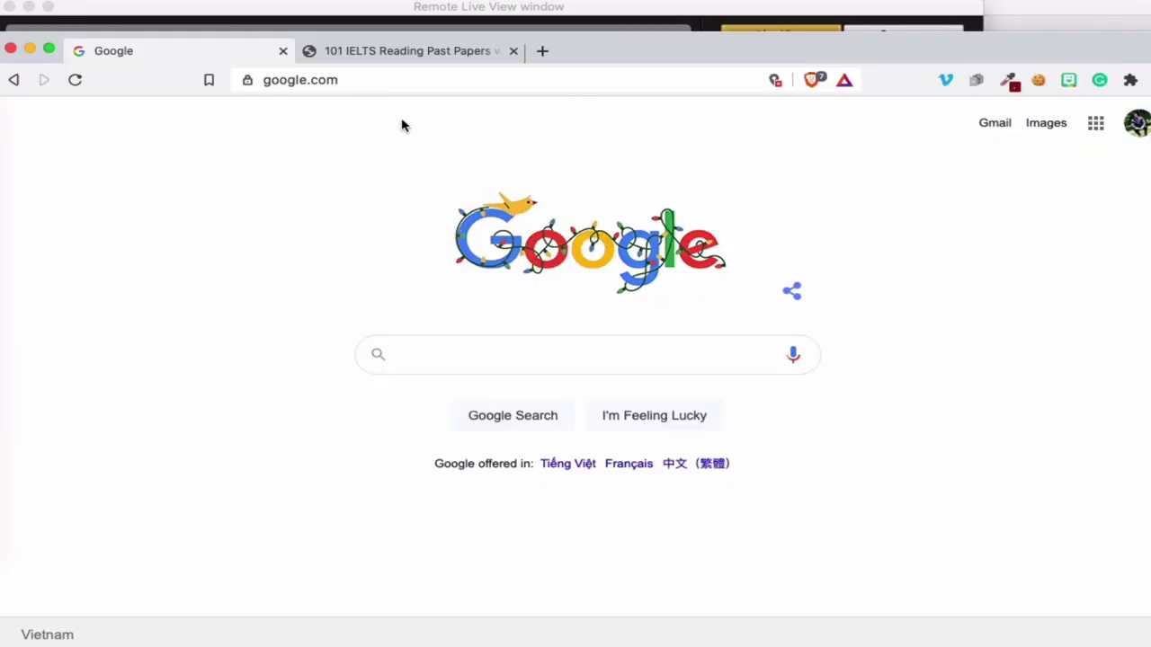
- Load translate.google.com, then switch to the IELTS reading PDF at 'The future never dies?'
{"action": "left_click", "coordinate": [397, 79]}
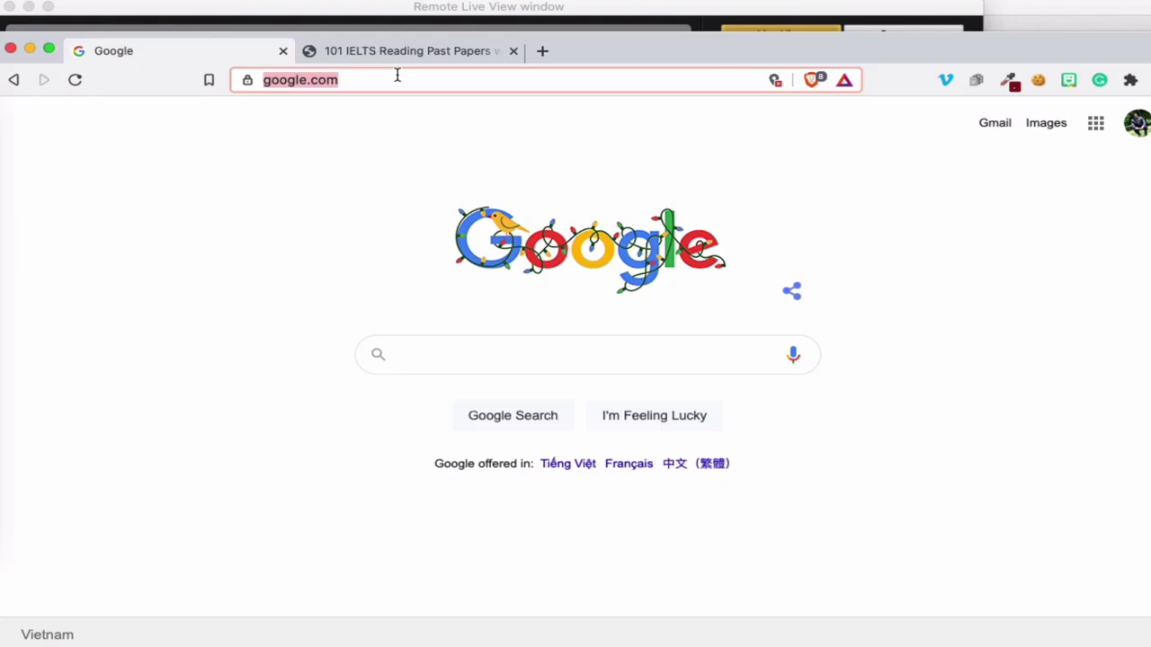
{"action": "type", "text": "tra"}
{"action": "key", "text": "Return"}
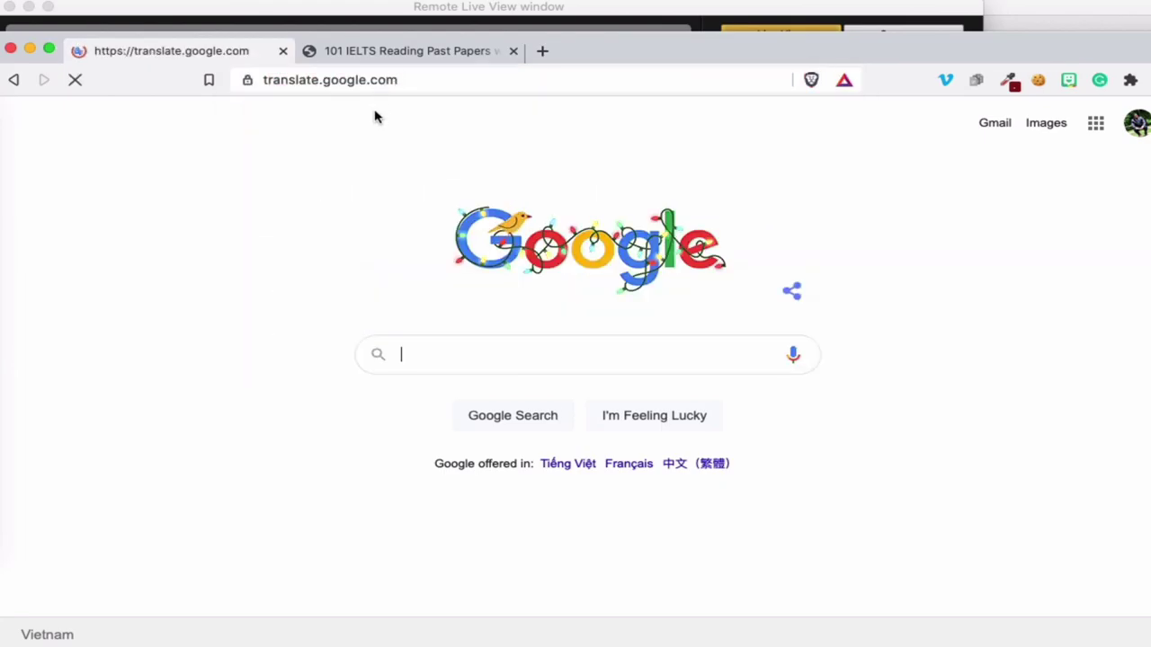
{"action": "left_click", "coordinate": [369, 280]}
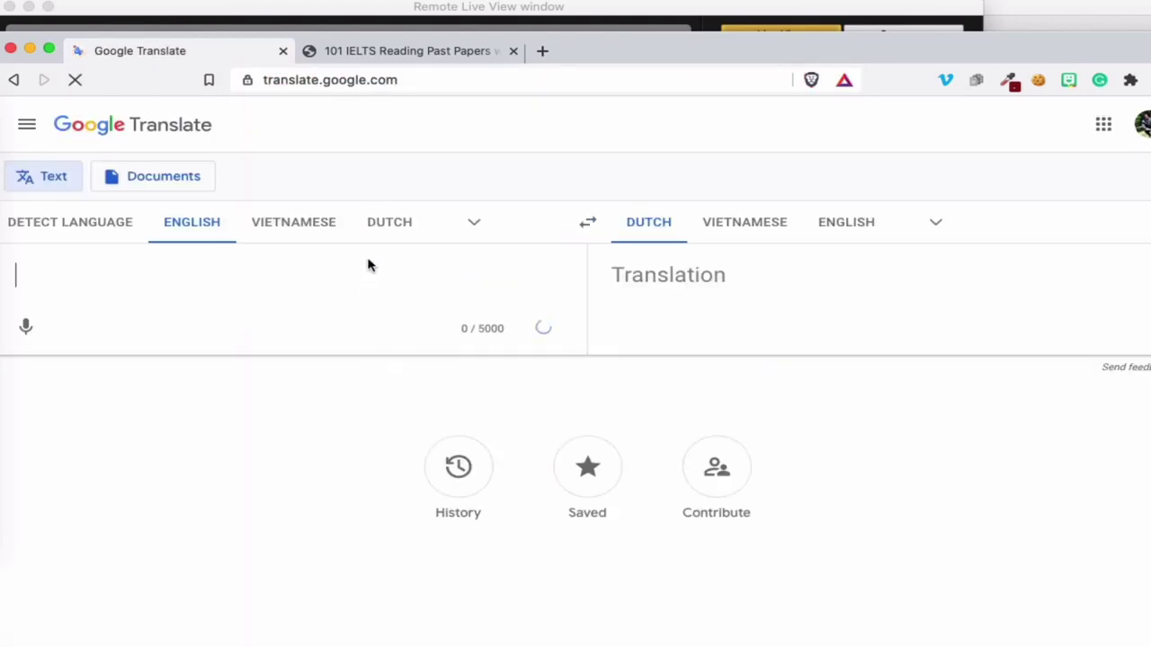
{"action": "left_click", "coordinate": [404, 51]}
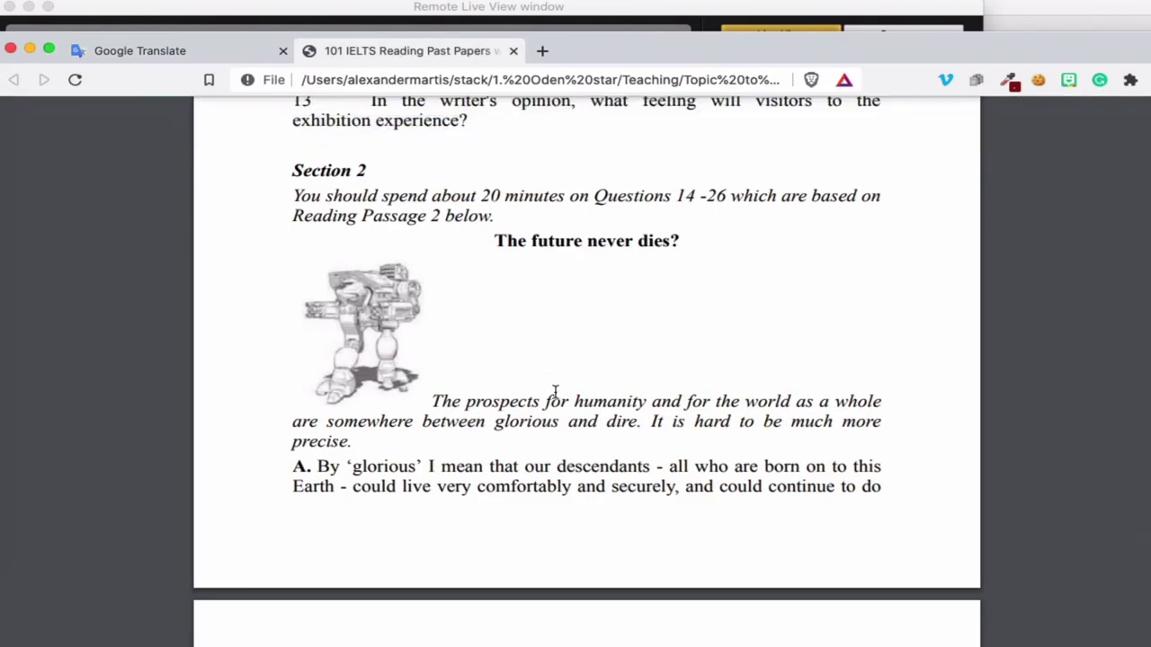
- Copy 'prospects' from the passage and translate it into Vietnamese as 'tương lai'
{"action": "scroll", "coordinate": [556, 395], "scroll_direction": "down", "scroll_amount": 1}
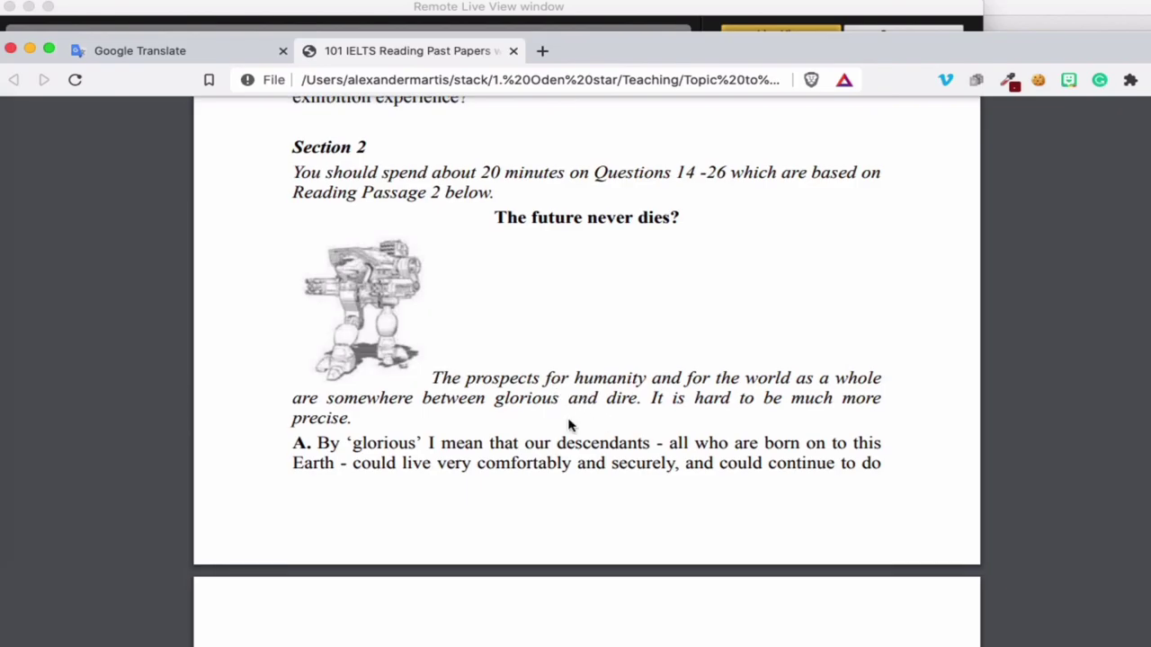
{"action": "scroll", "coordinate": [569, 425], "scroll_direction": "down", "scroll_amount": 2}
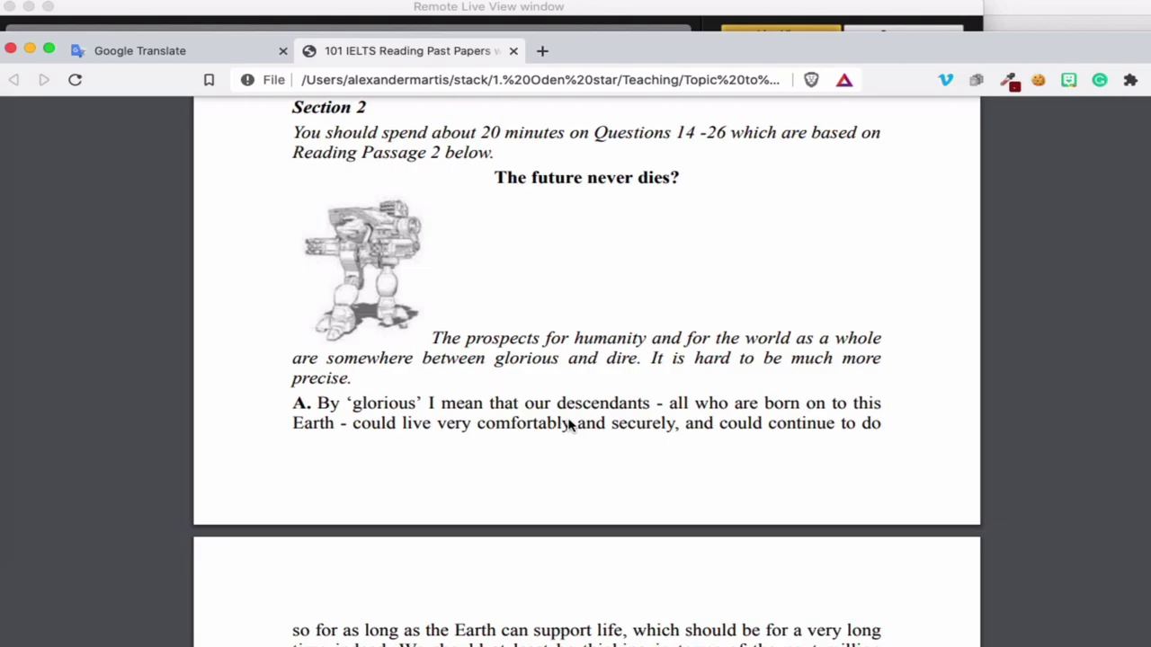
{"action": "double_click", "coordinate": [504, 343]}
{"action": "key", "text": "super+c"}
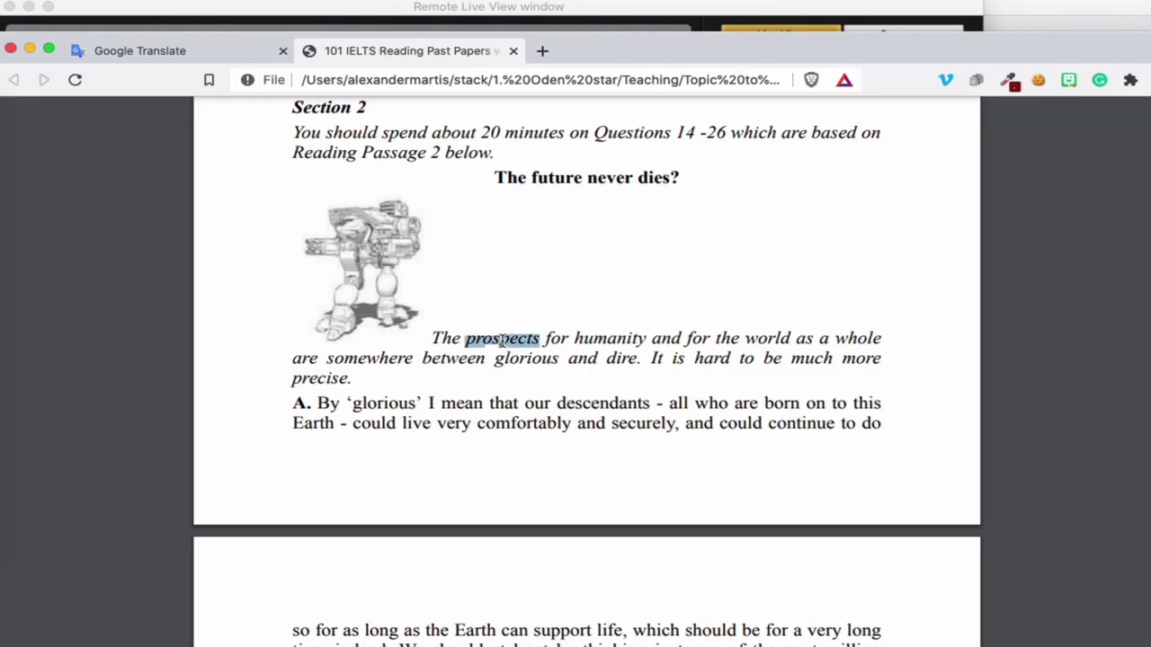
{"action": "left_click", "coordinate": [230, 51]}
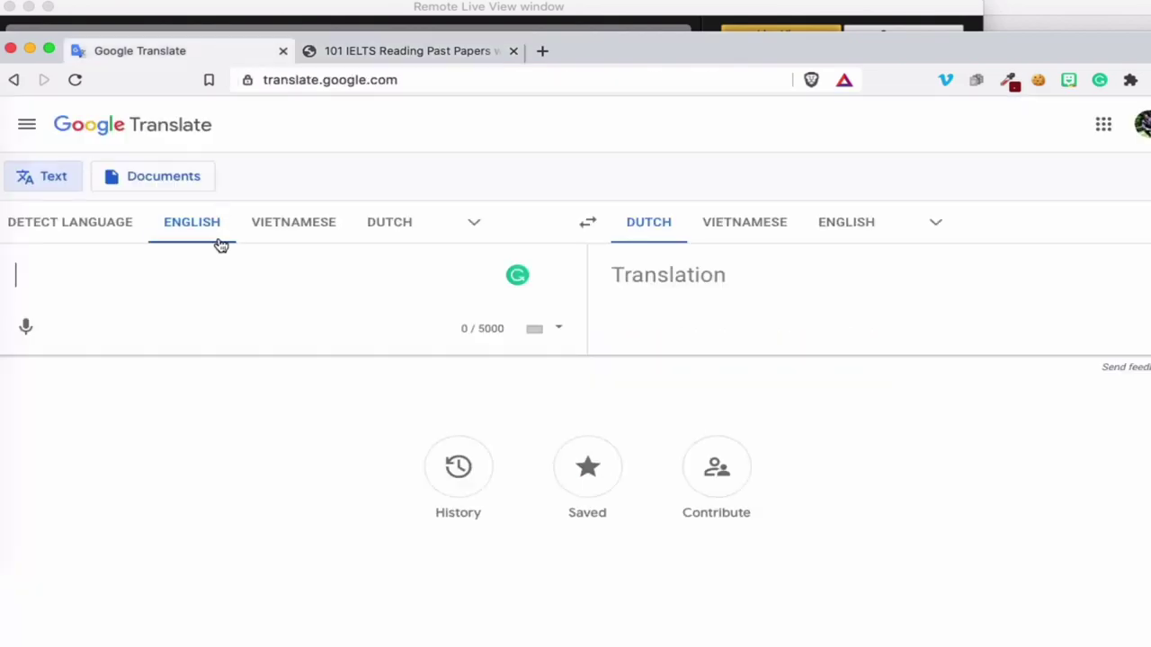
{"action": "key", "text": "super+v"}
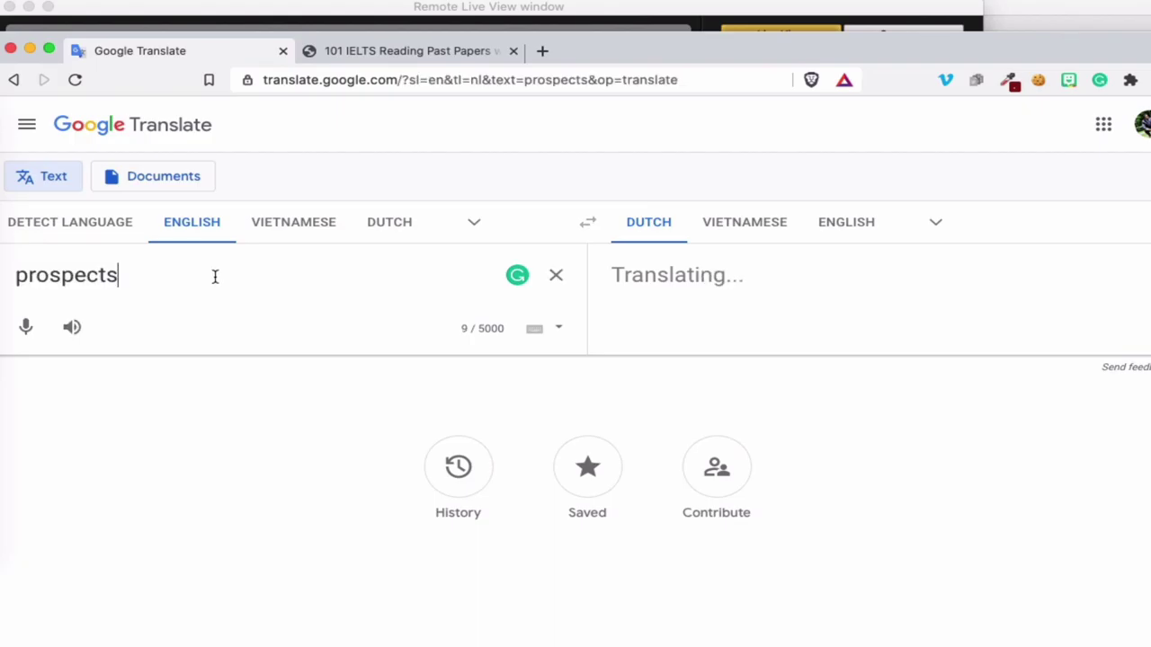
{"action": "left_click", "coordinate": [76, 341]}
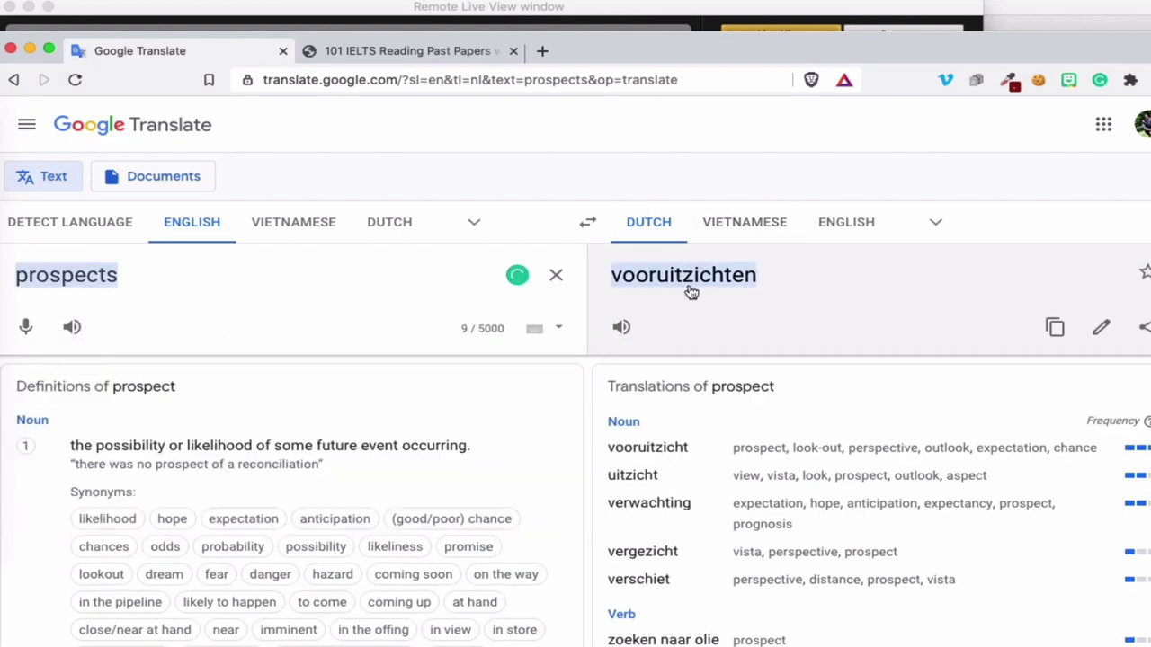
{"action": "left_click", "coordinate": [743, 224]}
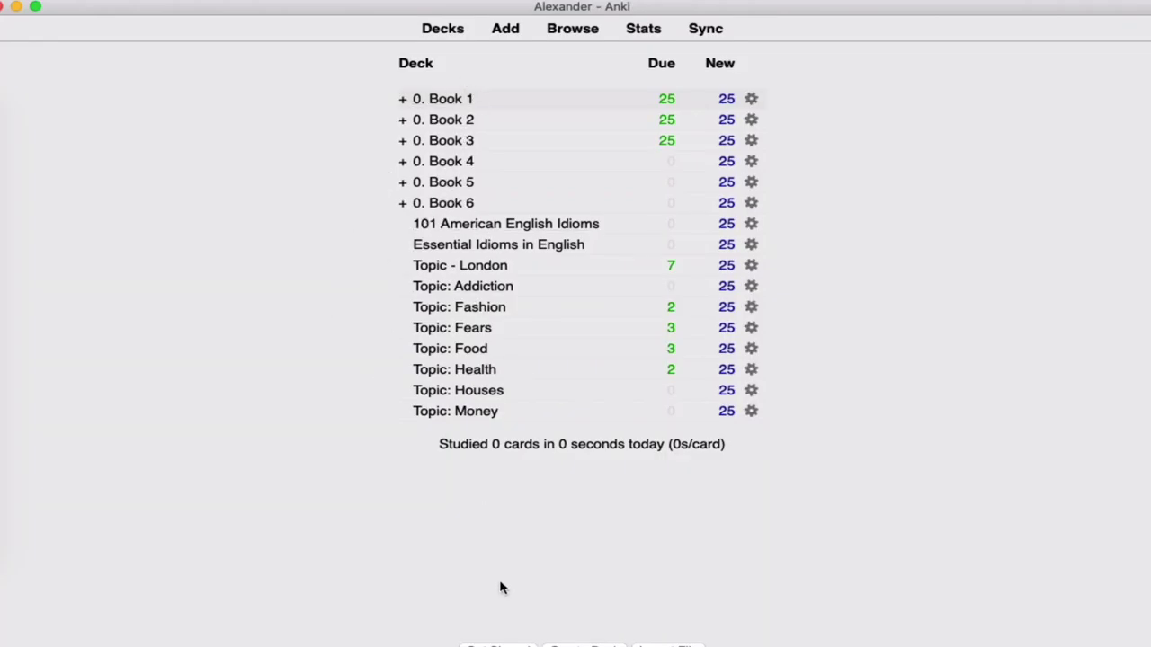
- Create the 'My deck' deck, check its overview, and bring up the card-adding window
{"action": "left_click", "coordinate": [585, 646]}
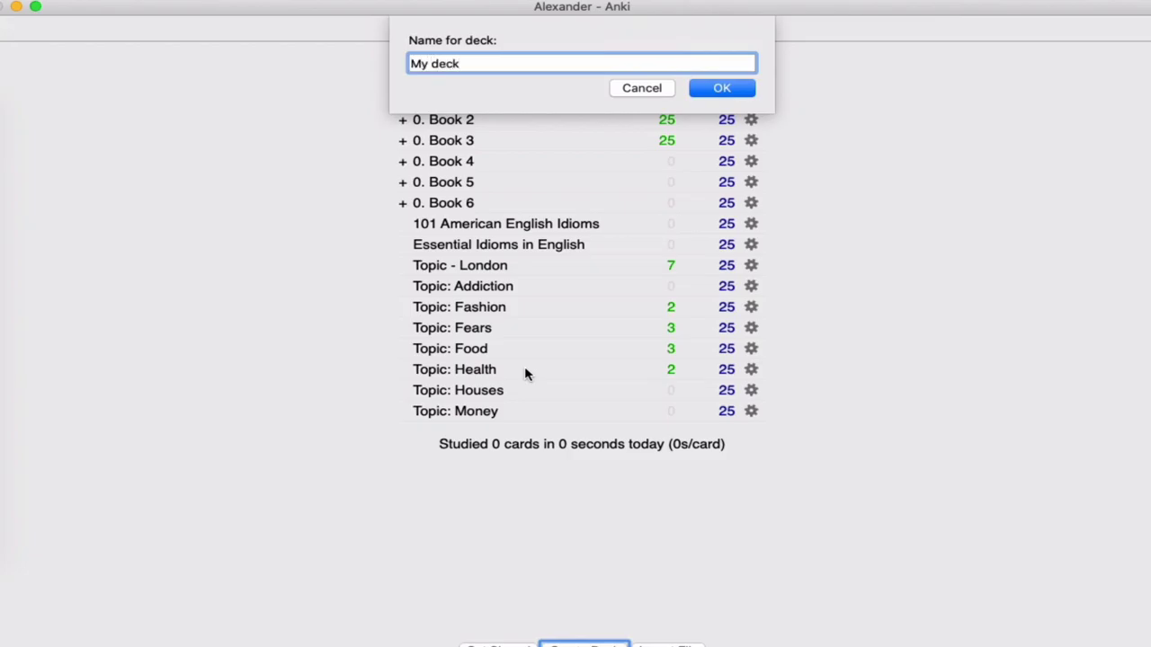
{"action": "key", "text": "Return"}
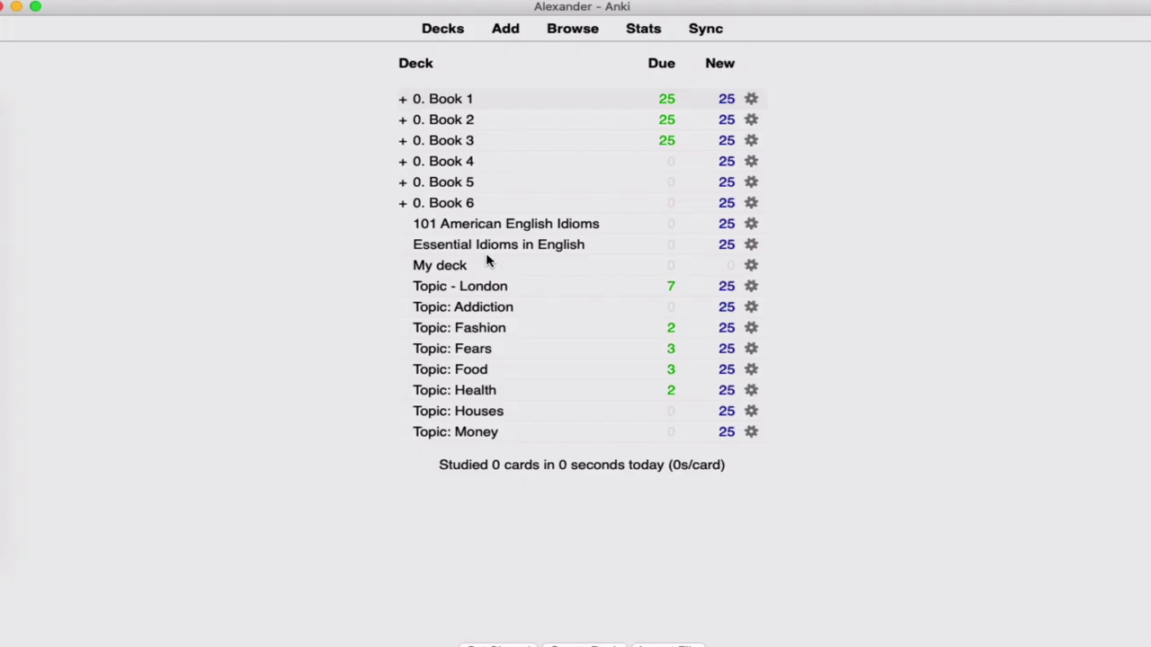
{"action": "left_click", "coordinate": [440, 266]}
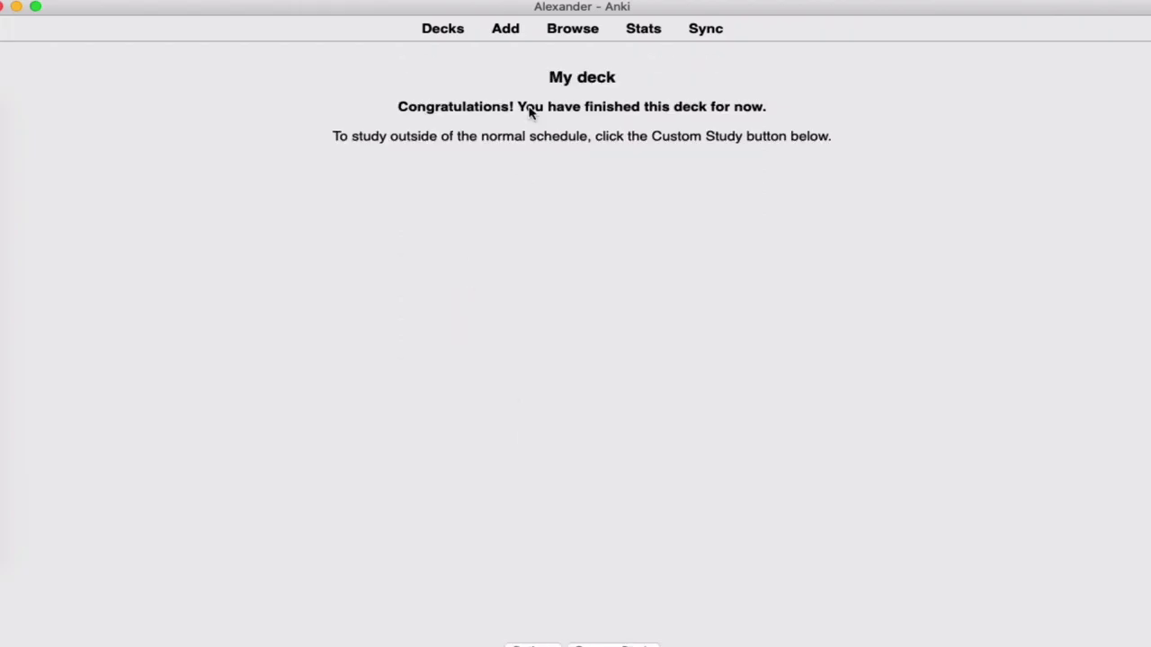
{"action": "left_click", "coordinate": [443, 30]}
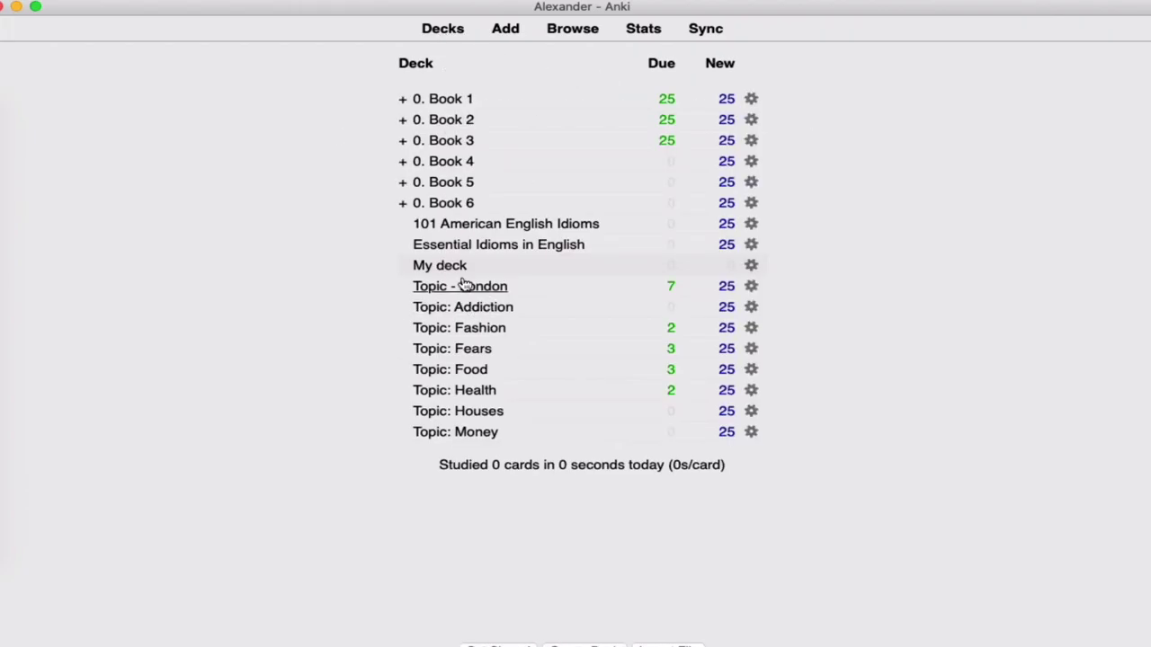
{"action": "left_click", "coordinate": [501, 34]}
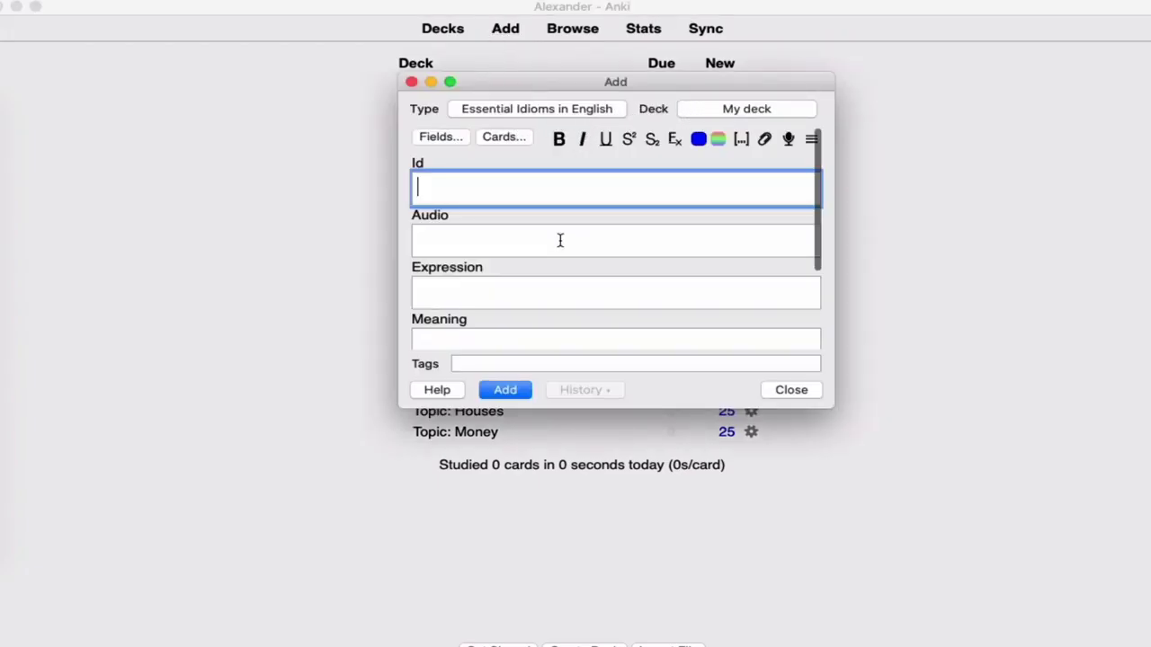
- Set the new card's destination deck to My deck and choose the Basic note type
{"action": "scroll", "coordinate": [559, 240], "scroll_direction": "down", "scroll_amount": 3}
{"action": "scroll", "coordinate": [560, 241], "scroll_direction": "up", "scroll_amount": 3}
{"action": "left_click", "coordinate": [707, 114]}
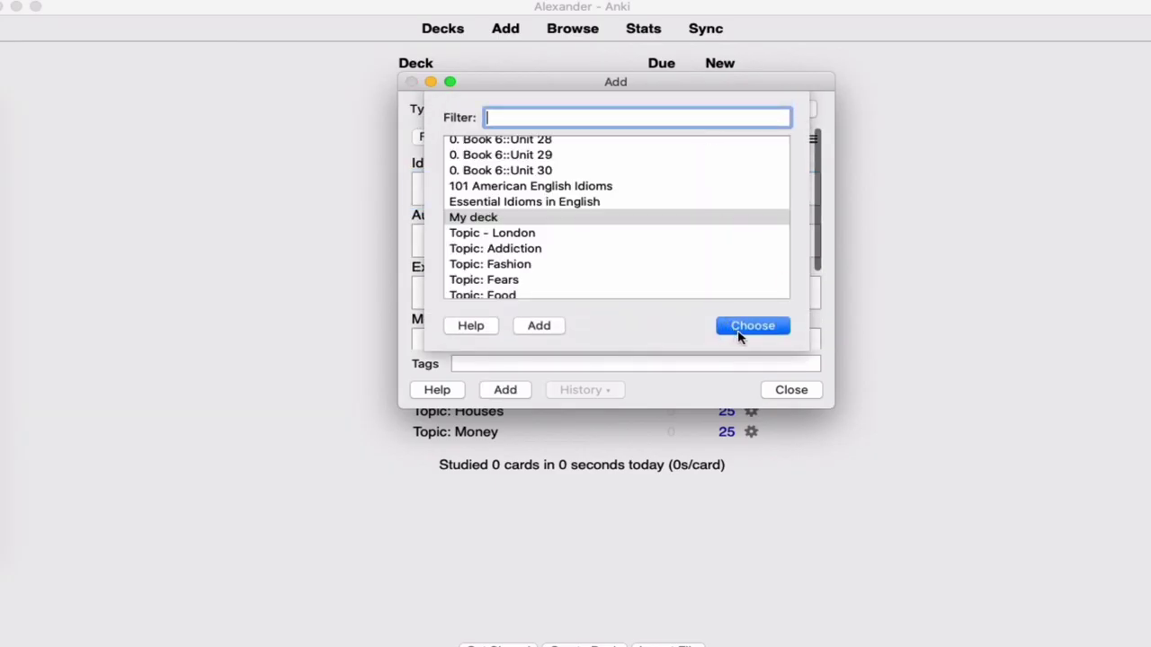
{"action": "left_click", "coordinate": [739, 334]}
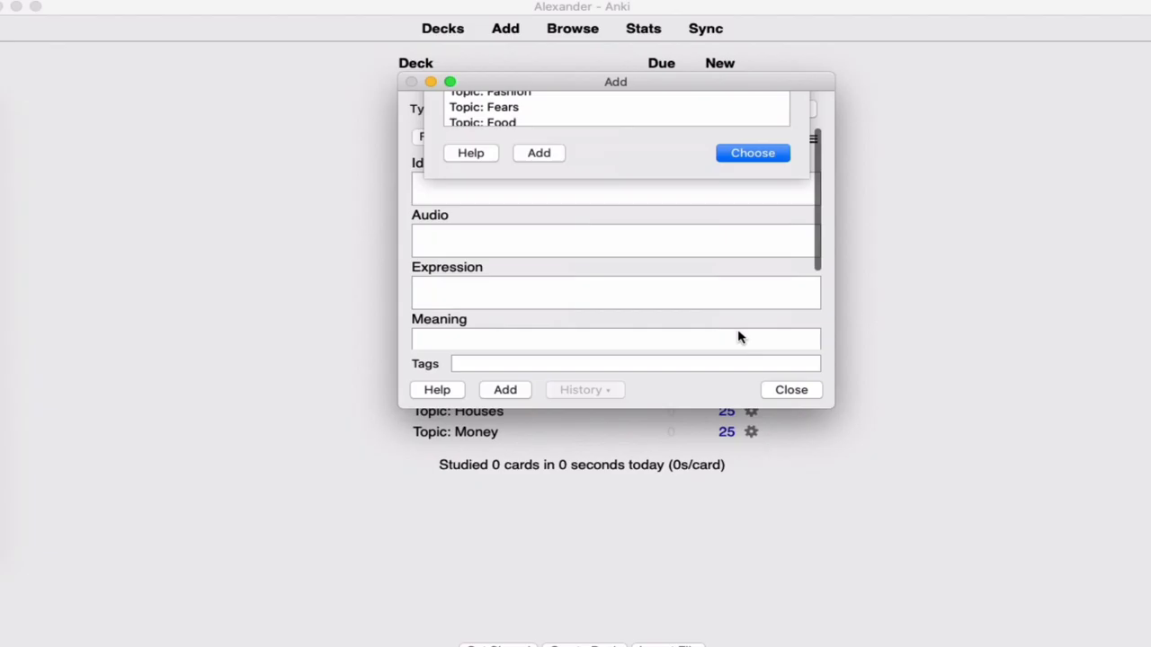
{"action": "left_click", "coordinate": [575, 116]}
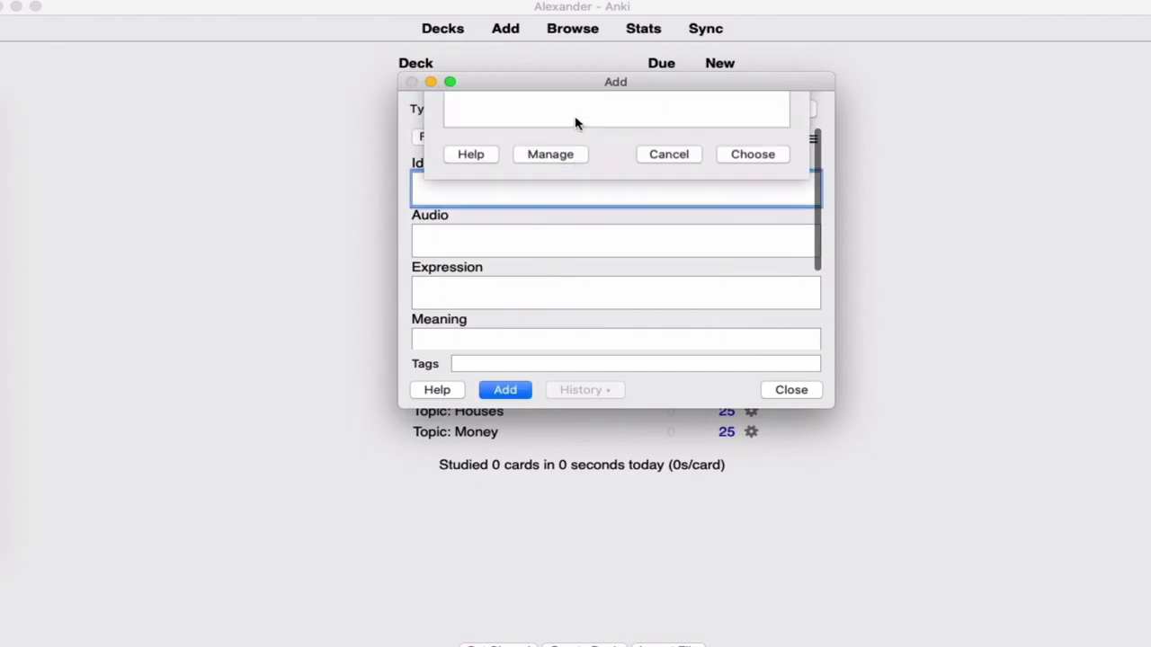
{"action": "scroll", "coordinate": [532, 176], "scroll_direction": "up", "scroll_amount": 5}
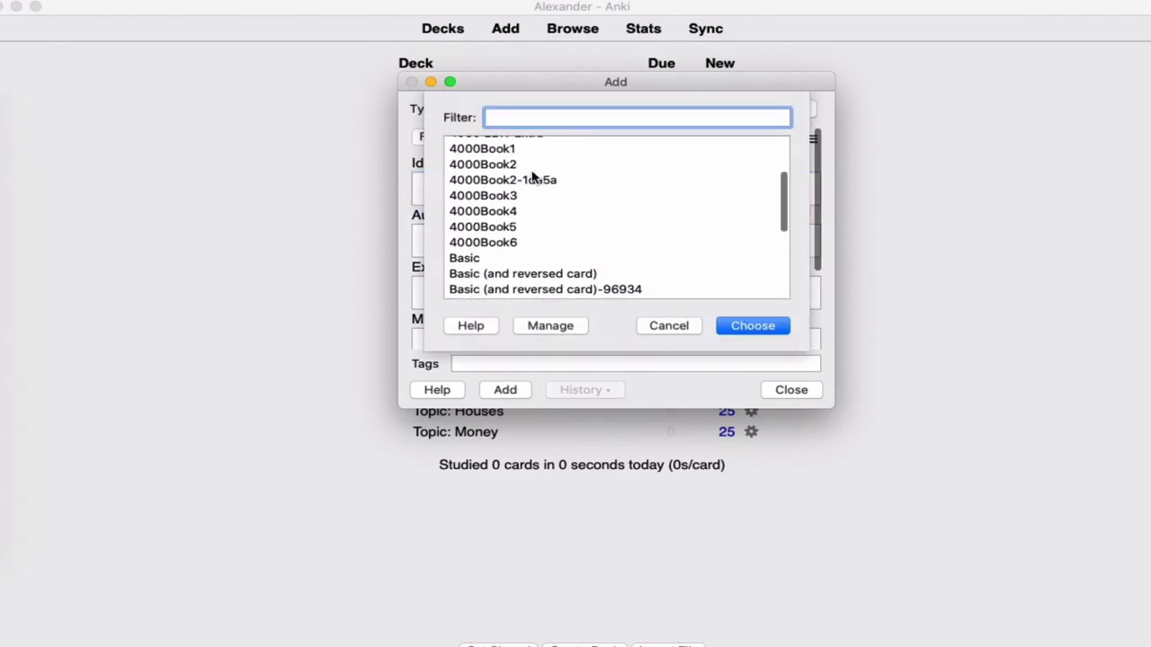
{"action": "scroll", "coordinate": [532, 177], "scroll_direction": "down", "scroll_amount": 1}
{"action": "scroll", "coordinate": [532, 176], "scroll_direction": "down", "scroll_amount": 2}
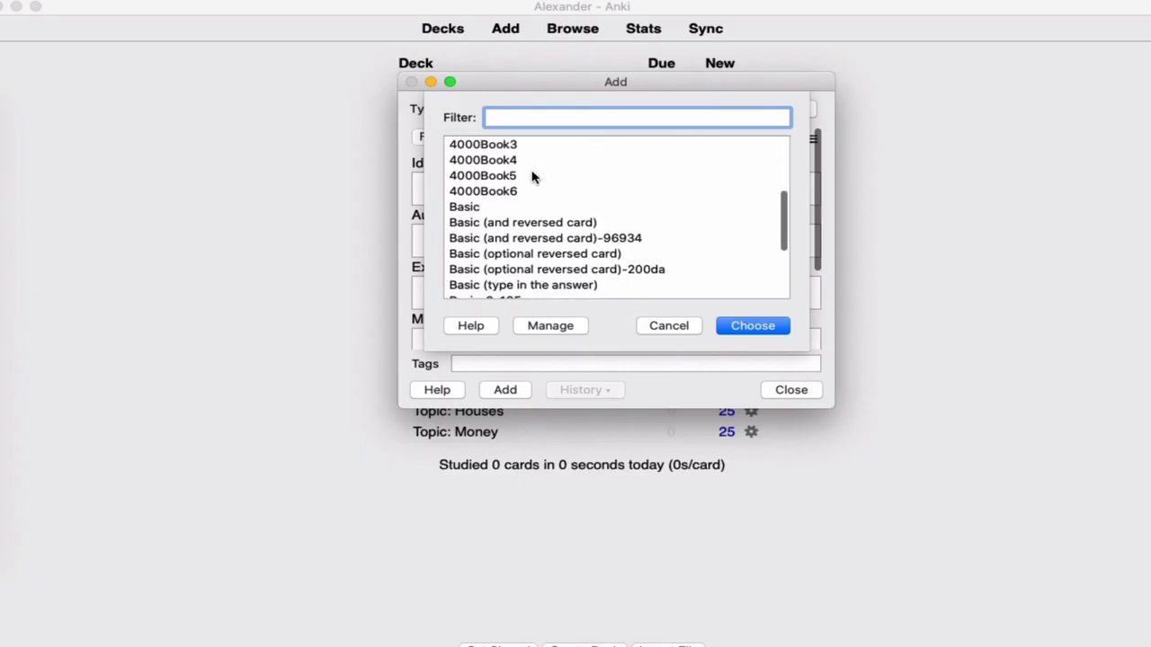
{"action": "scroll", "coordinate": [532, 176], "scroll_direction": "down", "scroll_amount": 1}
{"action": "left_click", "coordinate": [517, 184]}
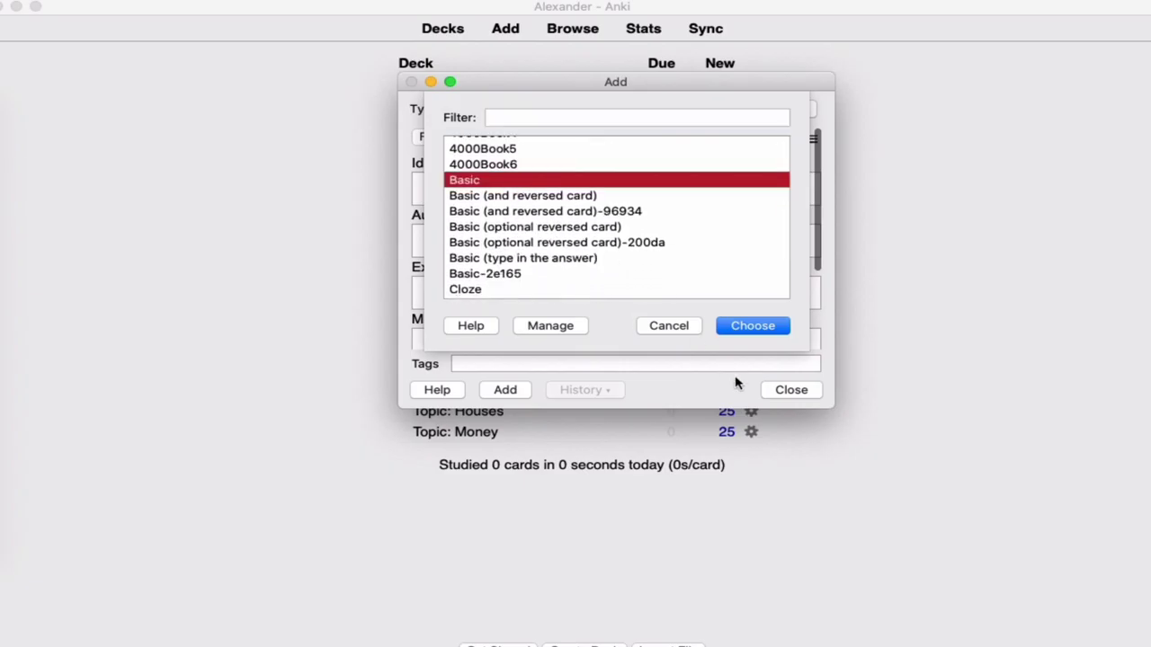
- Confirm Basic, fill the front with 'prospects' and the back with 'tương lai', and save the card
{"action": "left_click", "coordinate": [753, 335]}
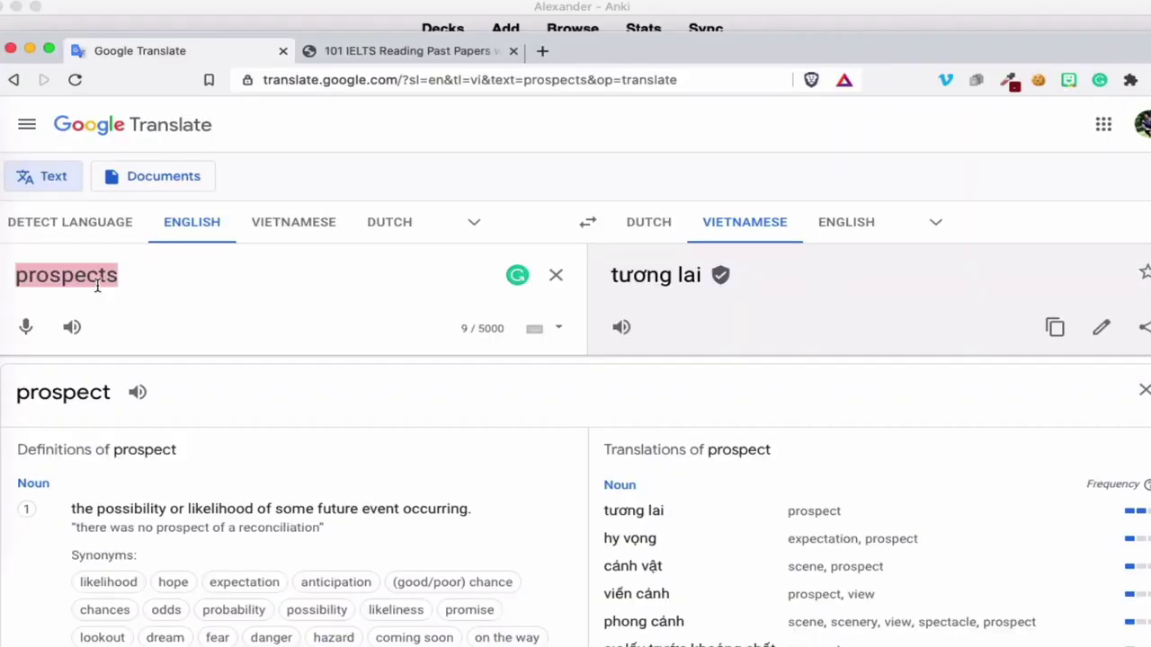
{"action": "left_click", "coordinate": [527, 90]}
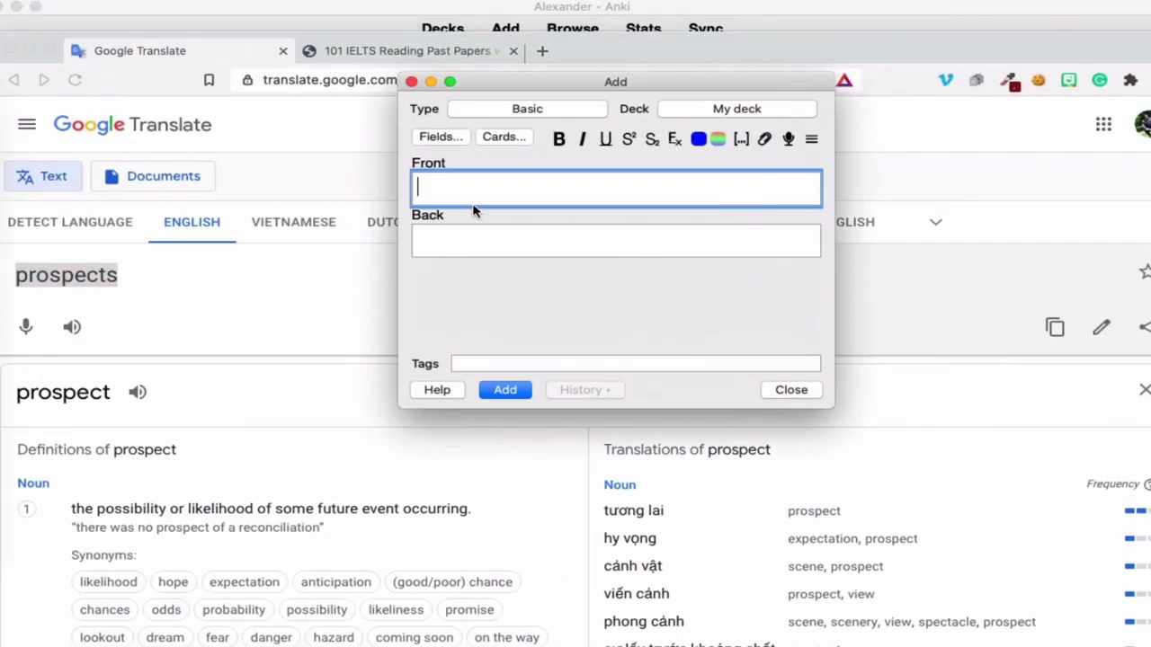
{"action": "type", "text": "prospects"}
{"action": "key", "text": "ctrl+Up"}
{"action": "left_click", "coordinate": [864, 154]}
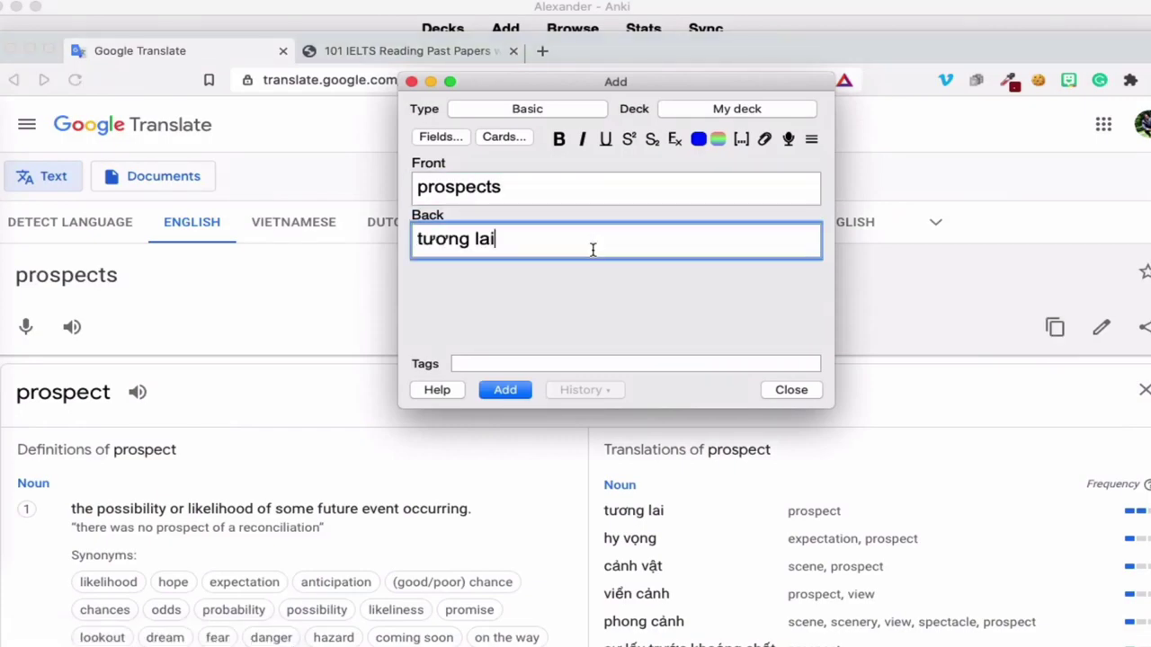
{"action": "left_click", "coordinate": [505, 390]}
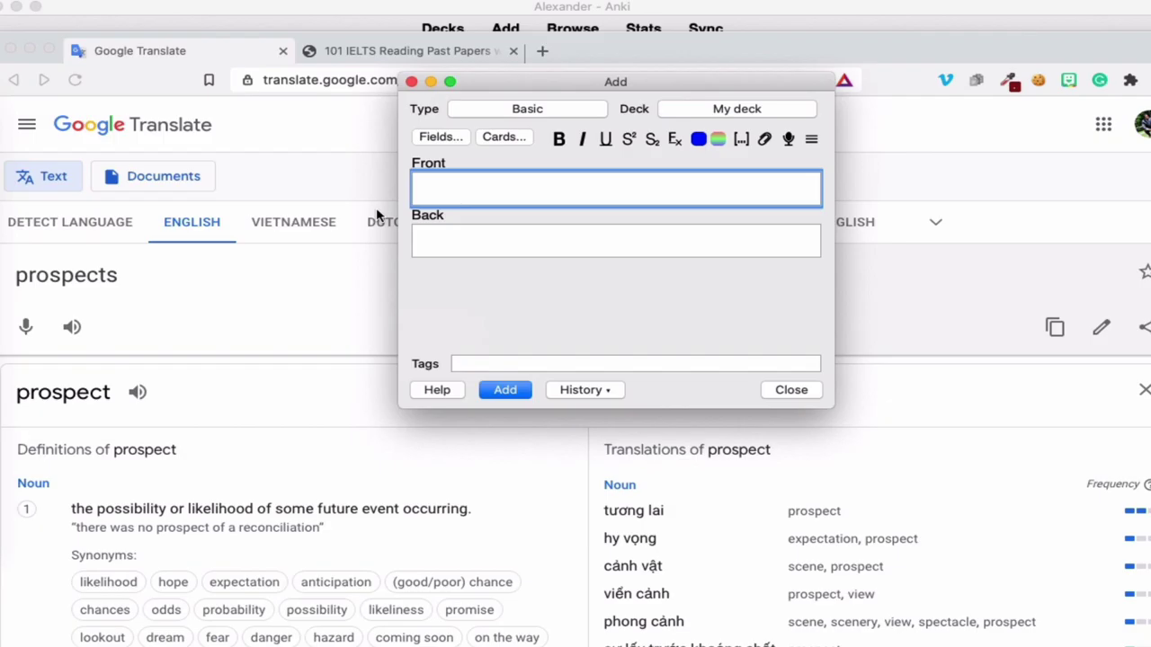
- Take 'between' from the passage, translate it to Vietnamese 'giữa', and copy the result
{"action": "left_click", "coordinate": [345, 56]}
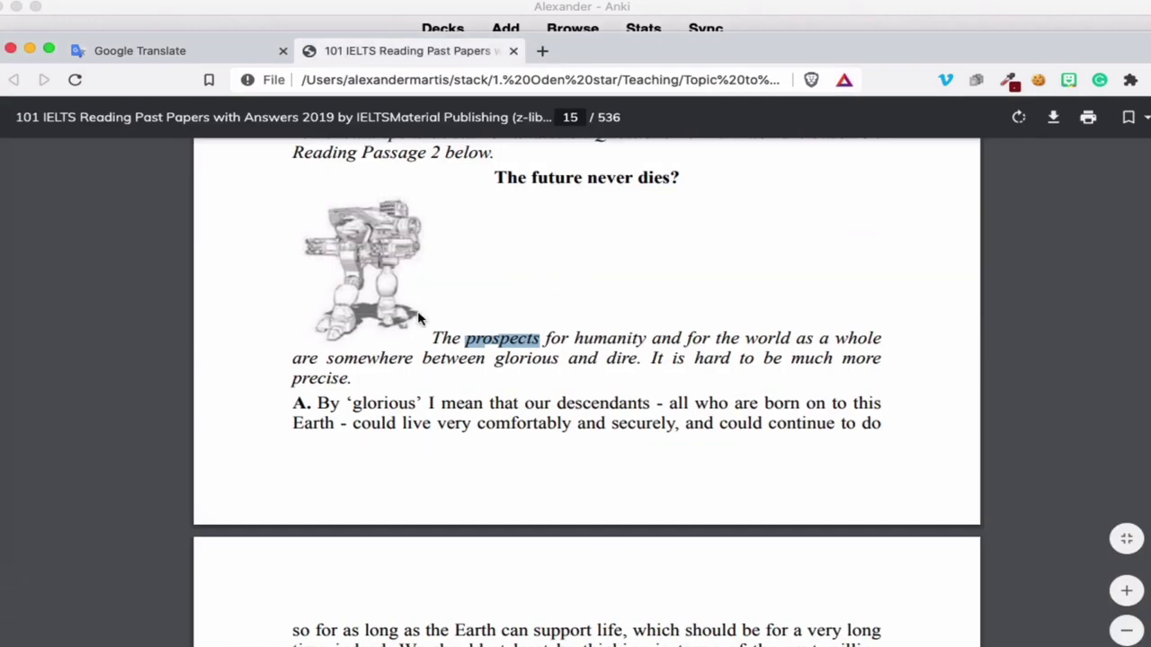
{"action": "scroll", "coordinate": [440, 383], "scroll_direction": "down", "scroll_amount": 2}
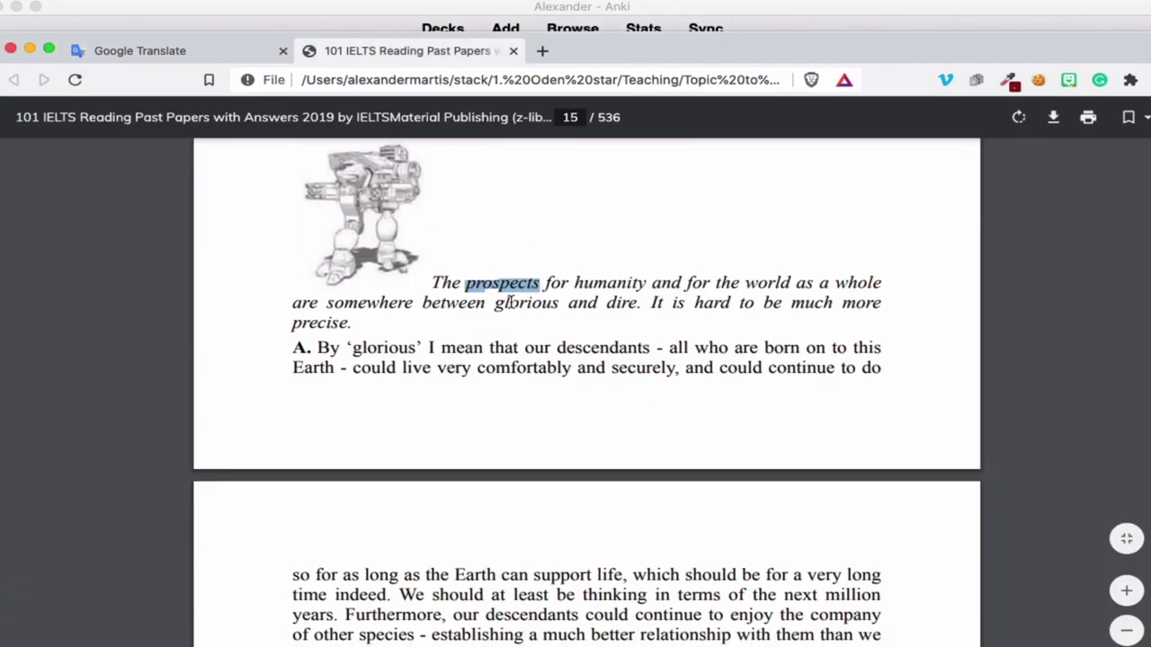
{"action": "double_click", "coordinate": [466, 304]}
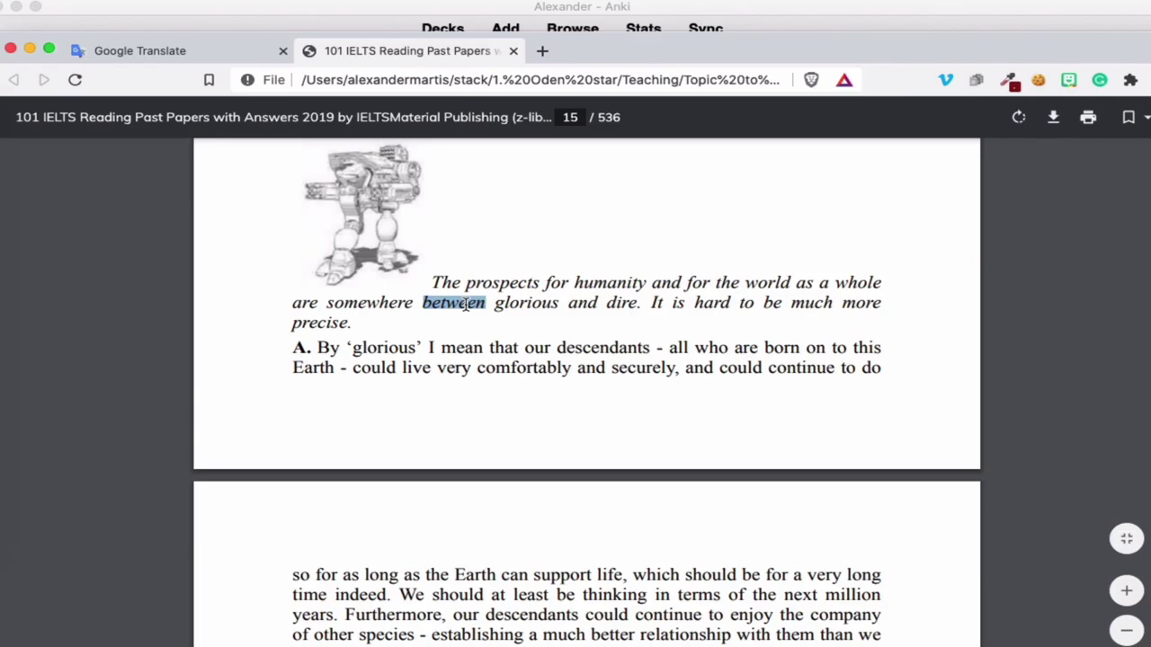
{"action": "left_click", "coordinate": [760, 18]}
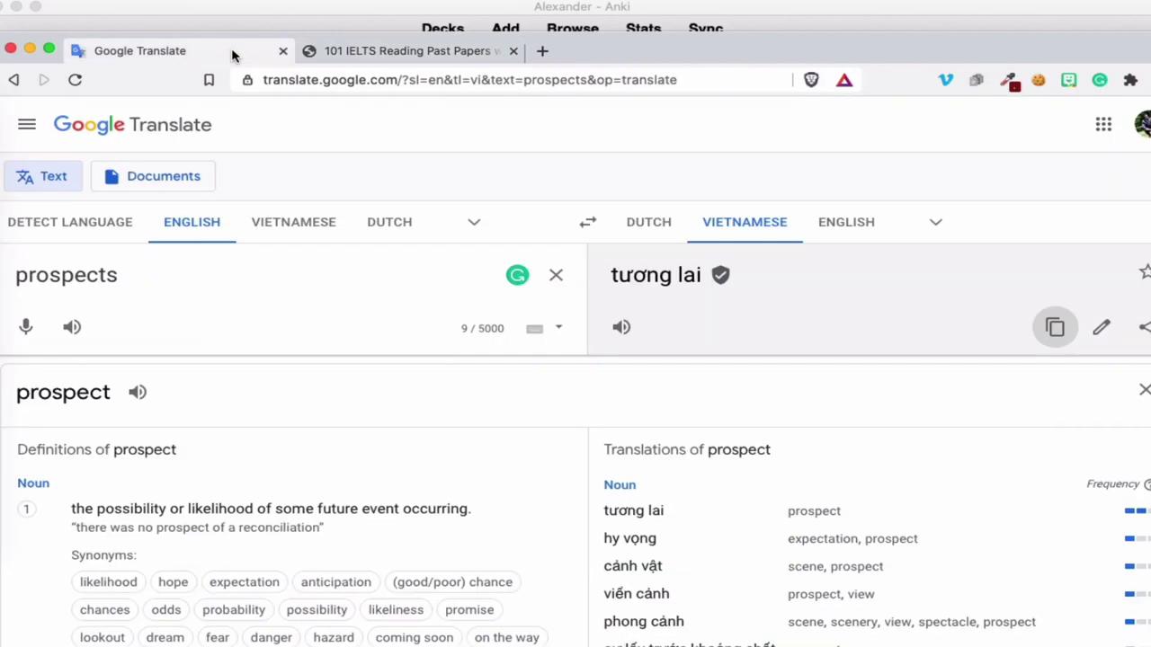
{"action": "double_click", "coordinate": [356, 279]}
{"action": "type", "text": "between"}
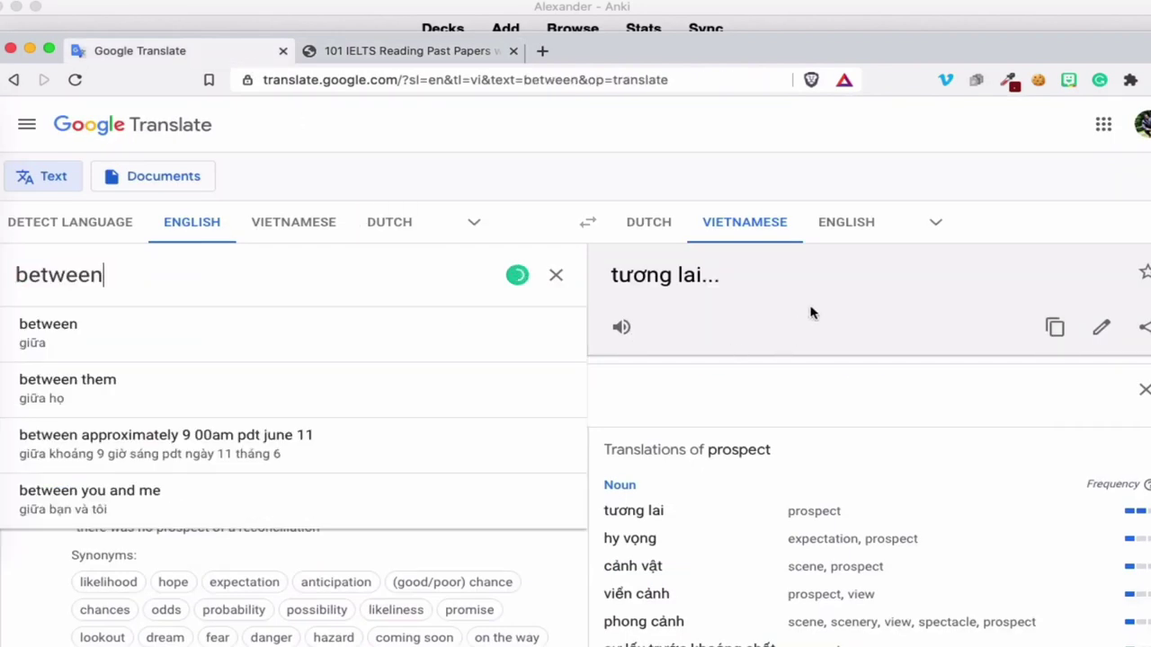
{"action": "left_click", "coordinate": [1054, 346]}
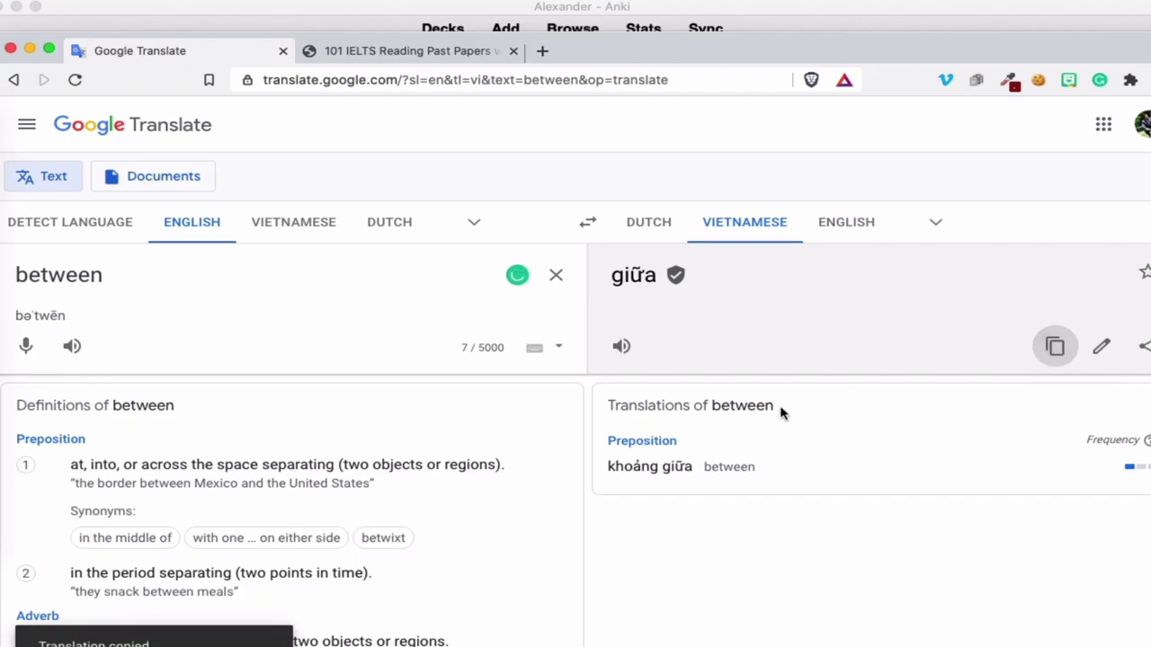
- Paste 'giữa' onto the card's back and save the 'between' card to My deck
{"action": "key", "text": "super+Tab"}
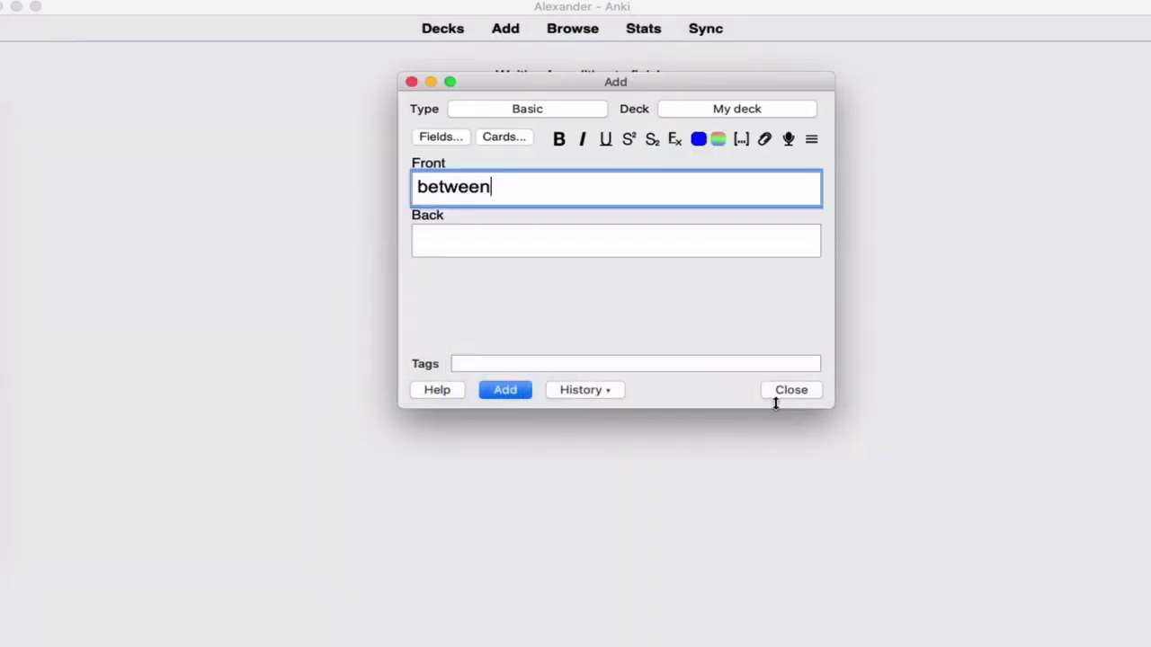
{"action": "left_click", "coordinate": [592, 244]}
{"action": "key", "text": "super+v"}
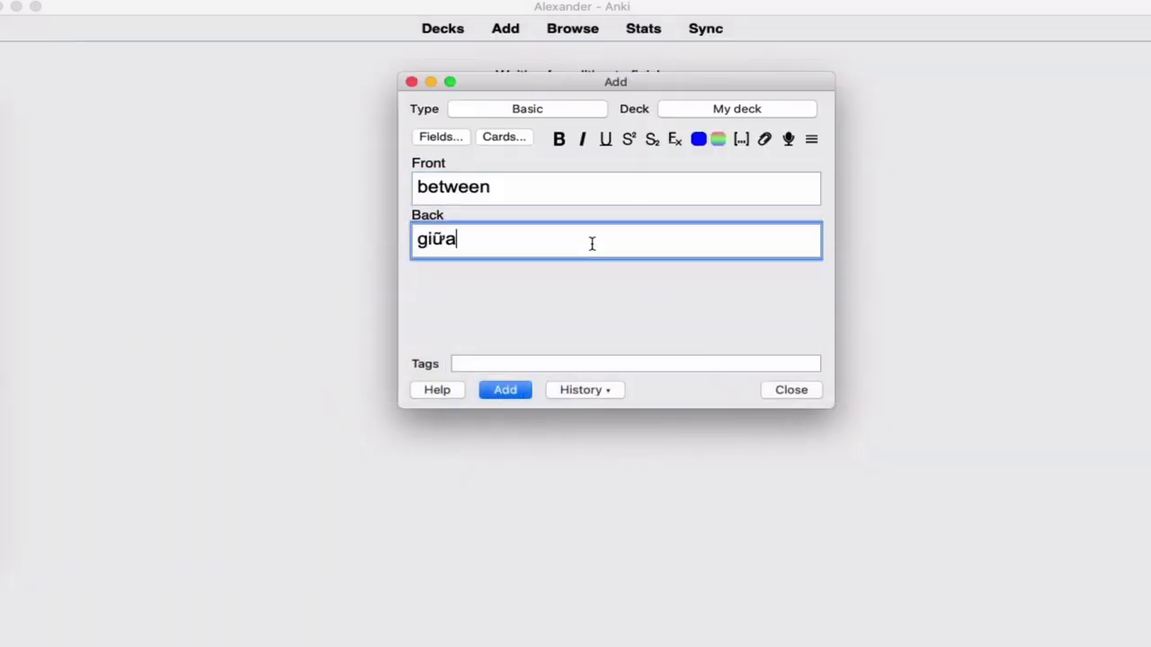
{"action": "left_click", "coordinate": [518, 396]}
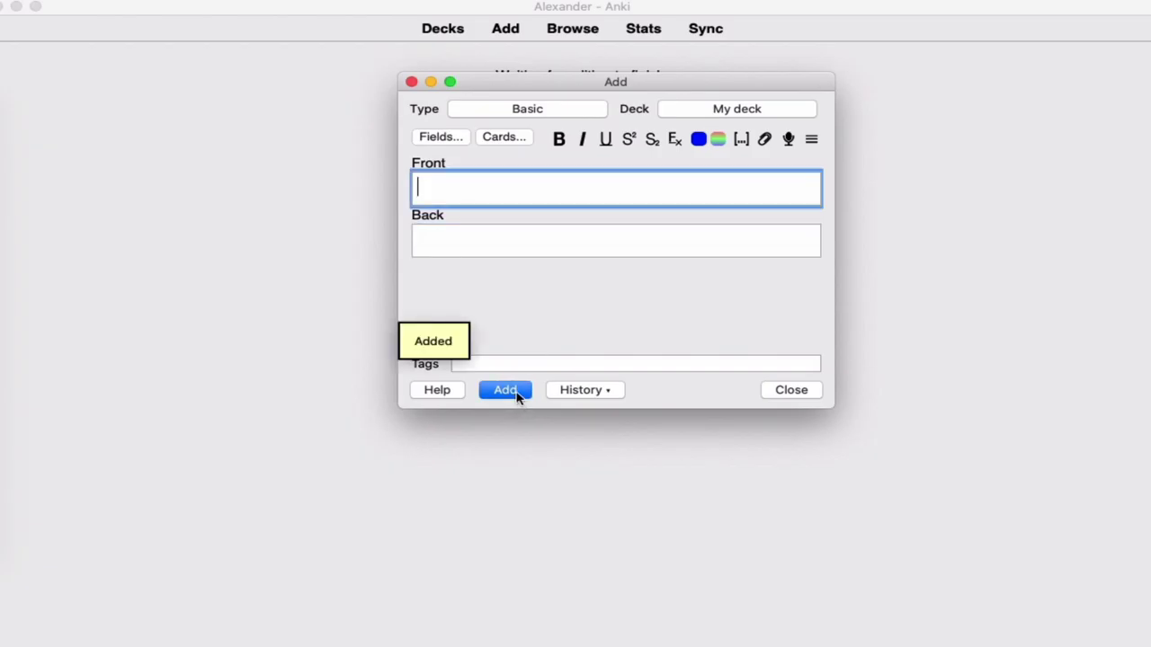
{"action": "key", "text": "super+Tab"}
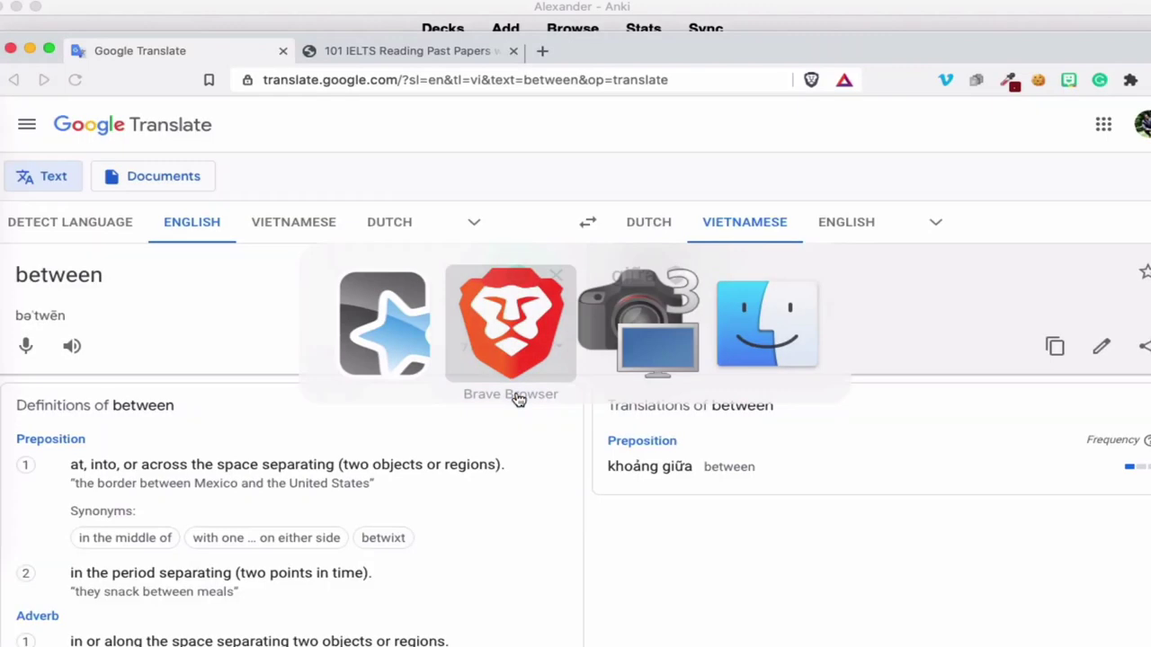
- Copy 'descendants' from the passage into Google Translate and copy its Vietnamese result 'hậu duệ'
{"action": "left_click", "coordinate": [402, 53]}
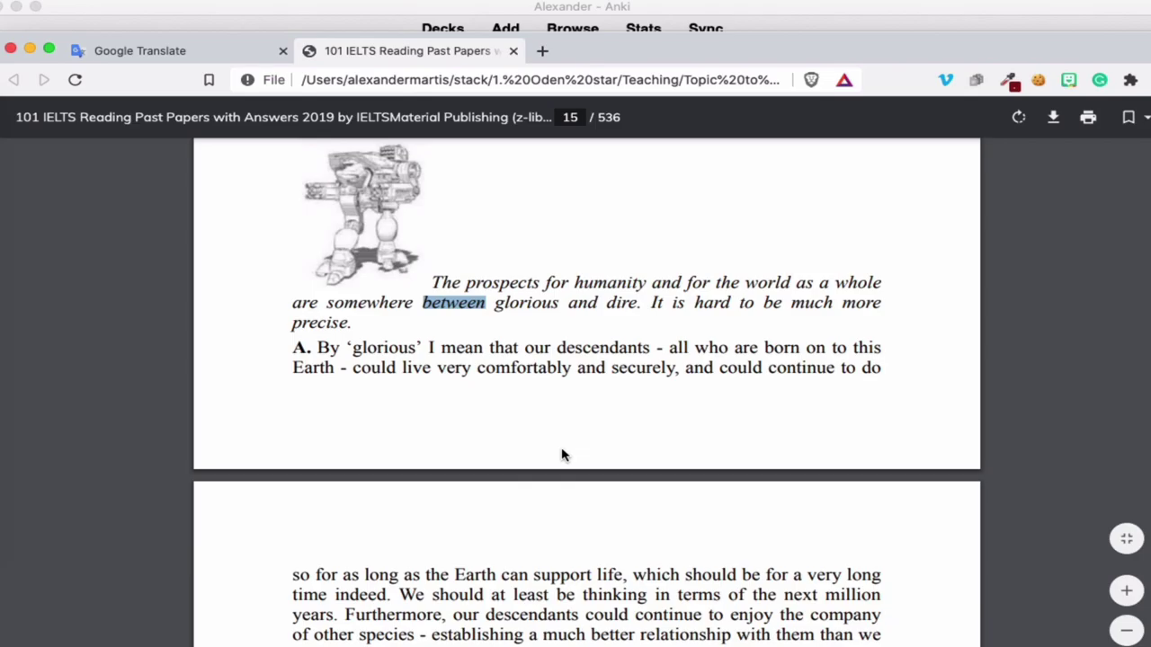
{"action": "double_click", "coordinate": [587, 348]}
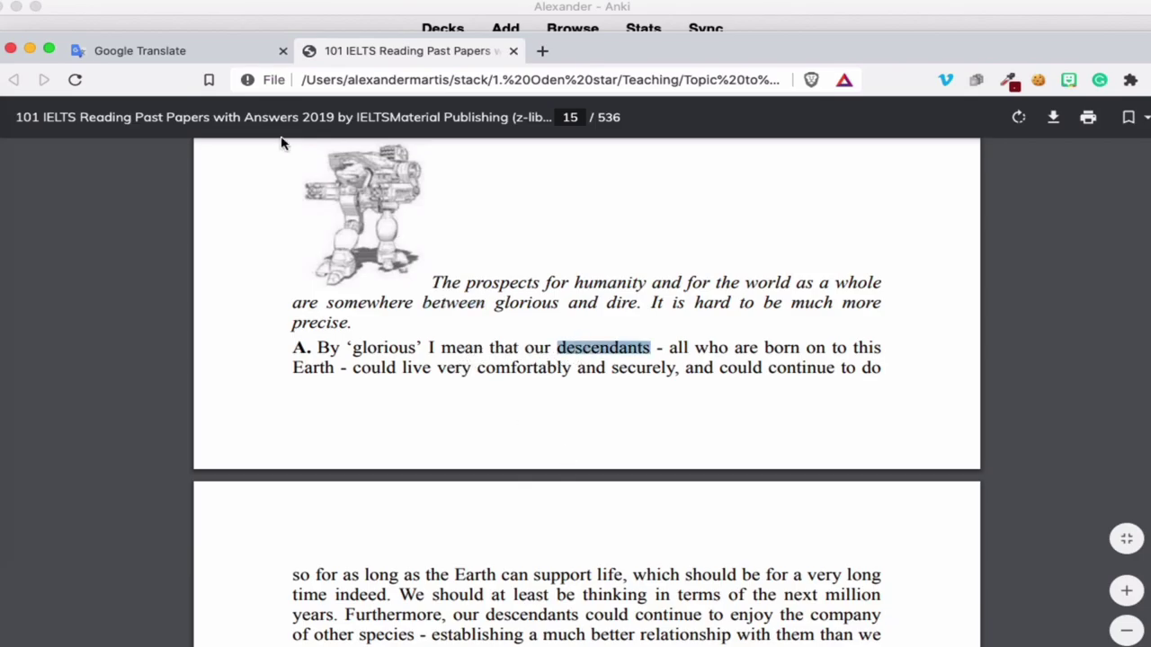
{"action": "left_click", "coordinate": [255, 57]}
{"action": "key", "text": "super+a"}
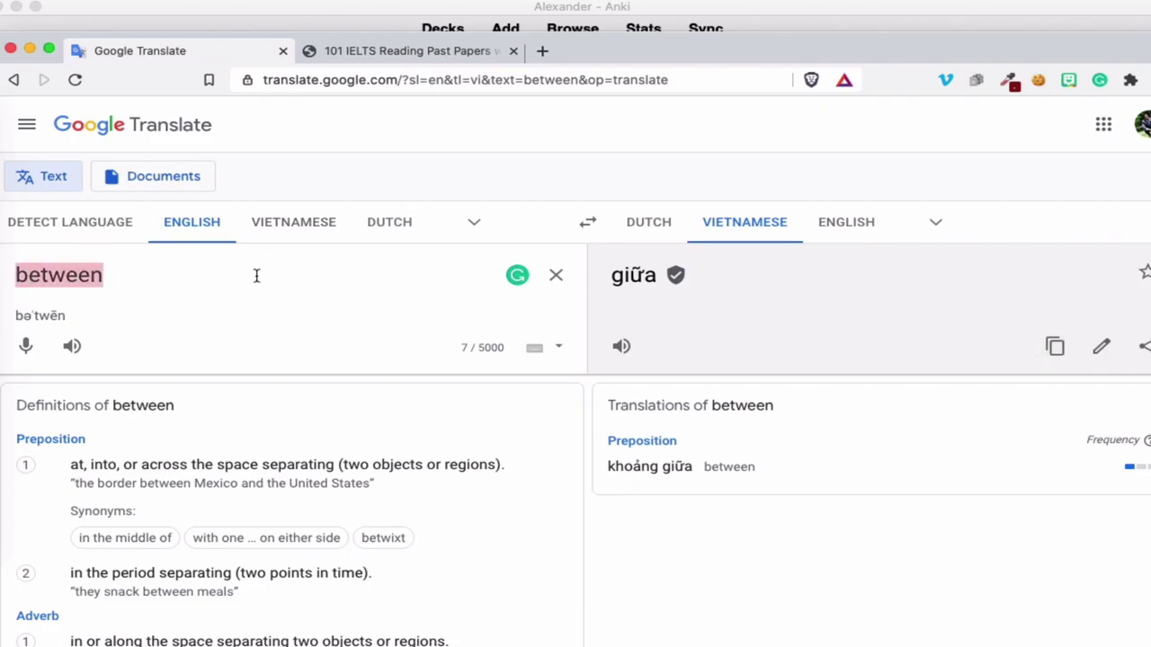
{"action": "key", "text": "super+v"}
{"action": "left_click", "coordinate": [132, 322]}
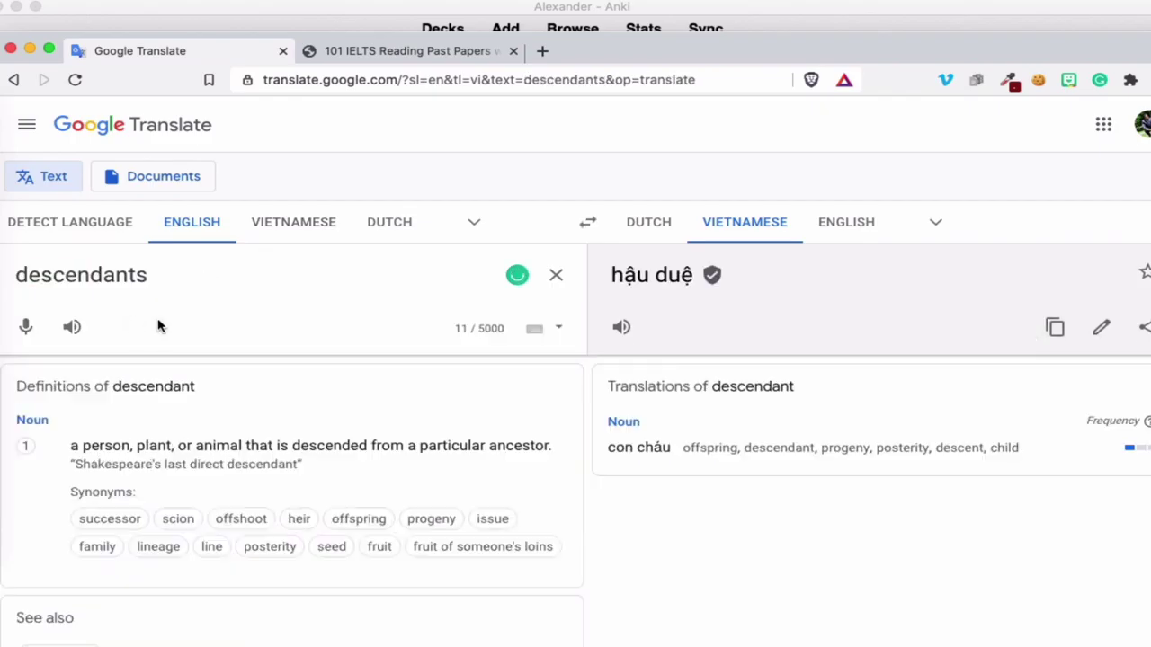
{"action": "left_click", "coordinate": [1052, 332]}
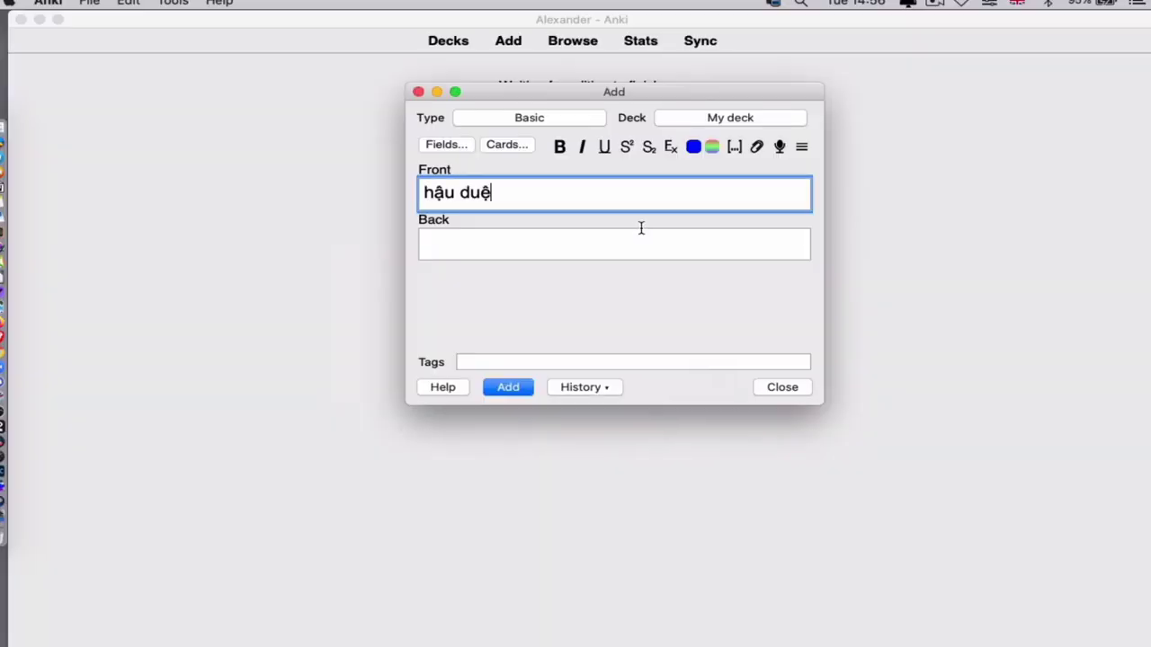
- Move 'hậu duệ' from the card's front into its Back field
{"action": "key", "text": "super+z"}
{"action": "left_click", "coordinate": [638, 233]}
{"action": "key", "text": "super+v"}
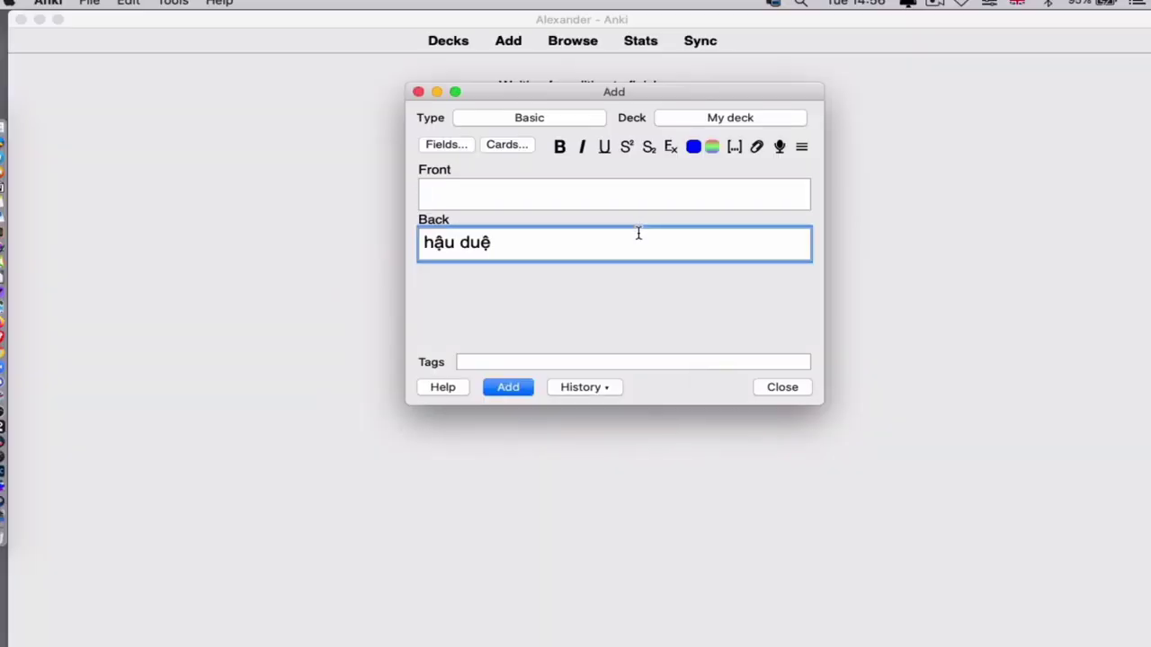
- Copy 'descendants' from the browser into the Front field and save the card
{"action": "key", "text": "super+Tab"}
{"action": "key", "text": "super+Tab"}
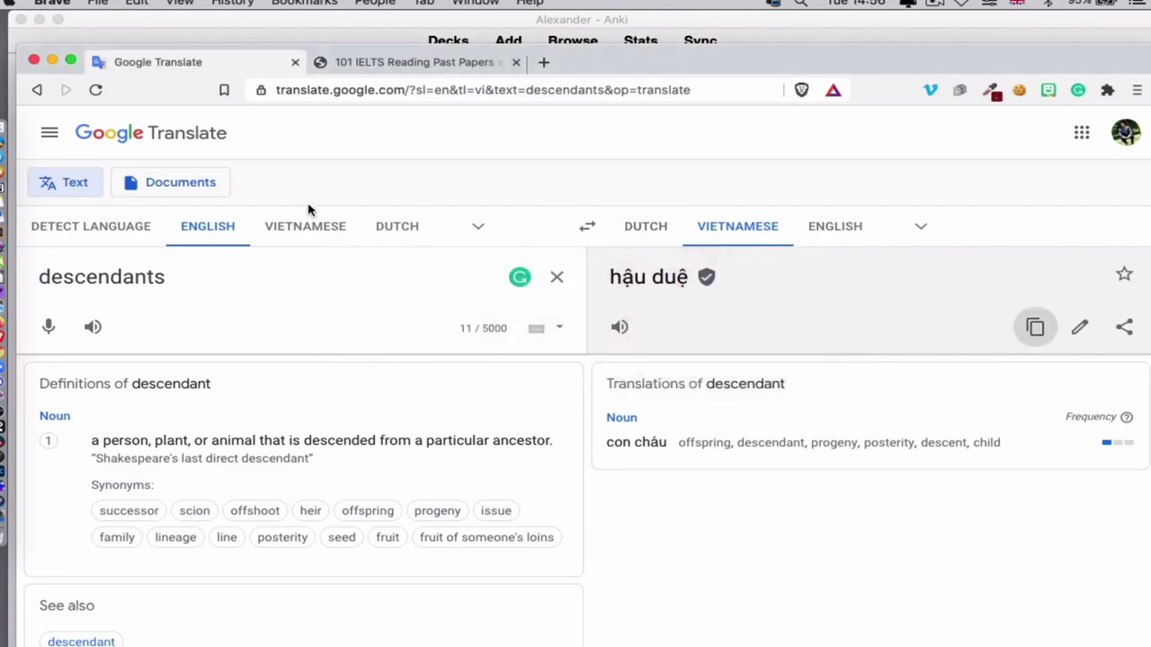
{"action": "key", "text": "super+a"}
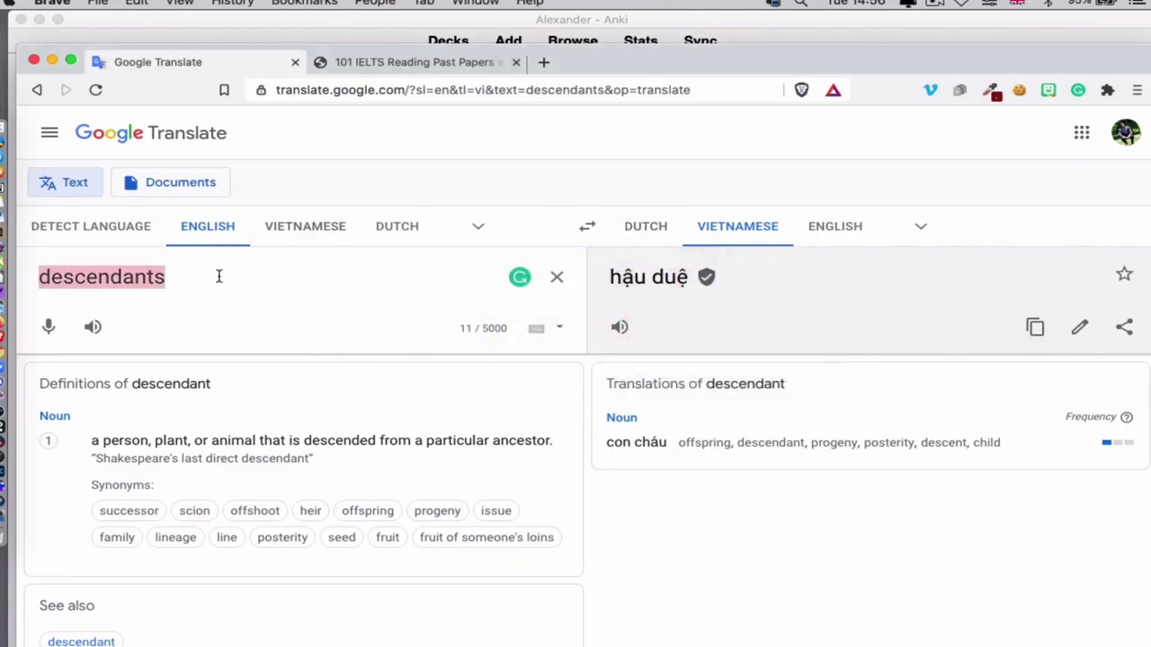
{"action": "key", "text": "super+Tab"}
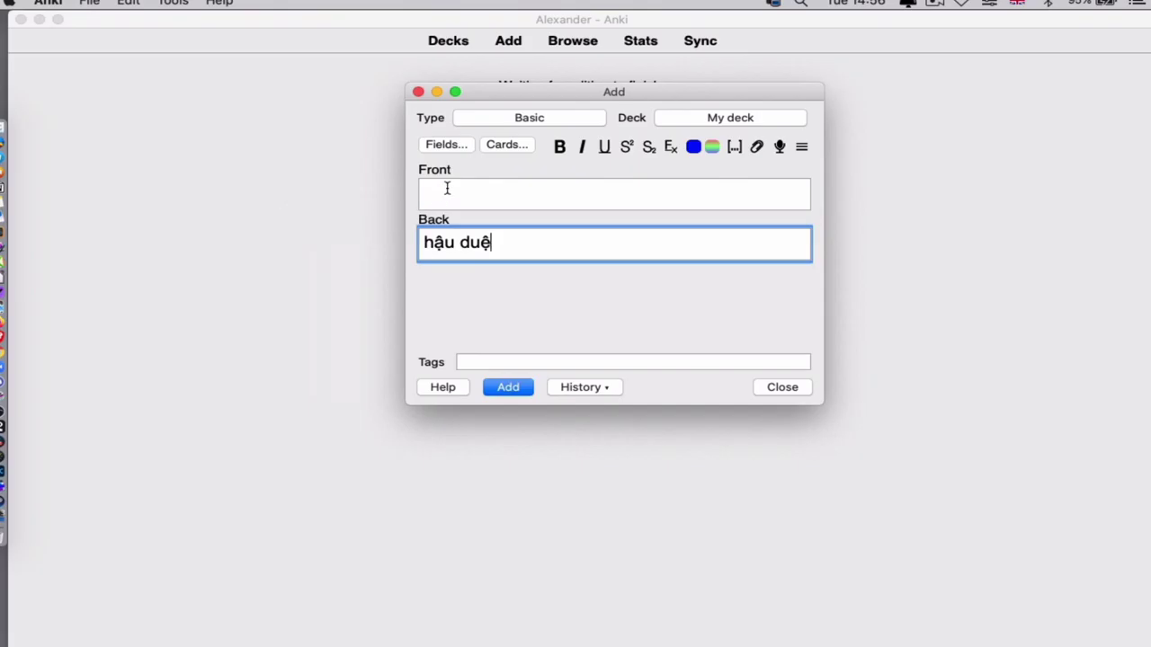
{"action": "left_click", "coordinate": [447, 187]}
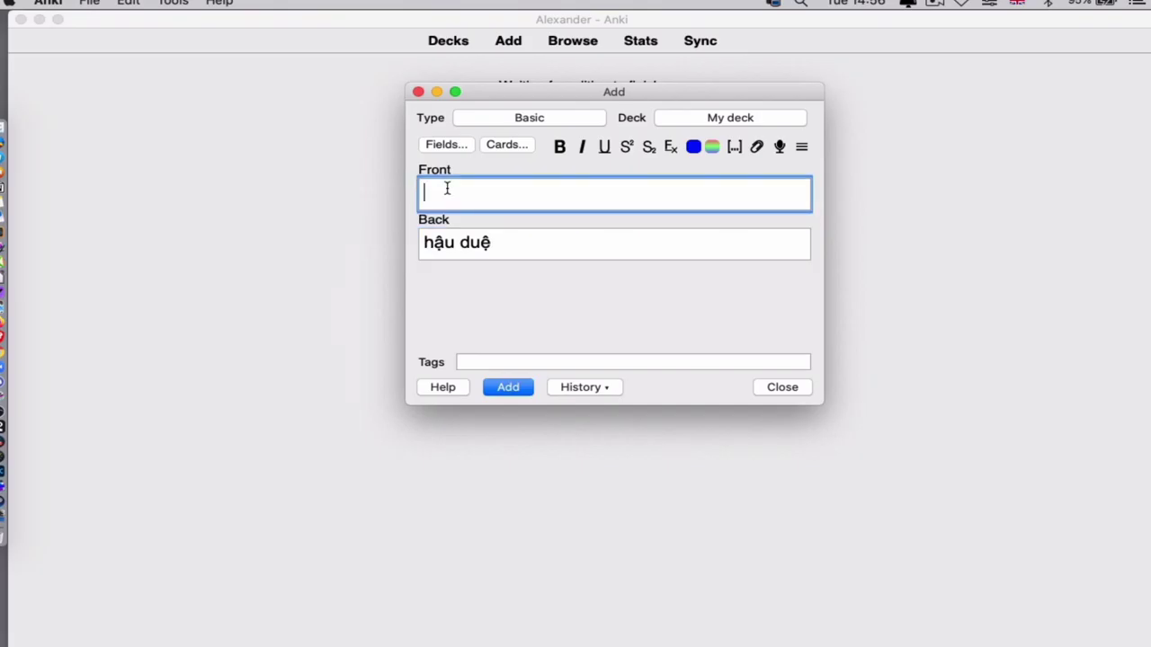
{"action": "key", "text": "super+v"}
{"action": "left_click", "coordinate": [506, 389]}
- Close the Add window and open My deck to begin studying its 3 new cards
{"action": "left_click", "coordinate": [779, 387]}
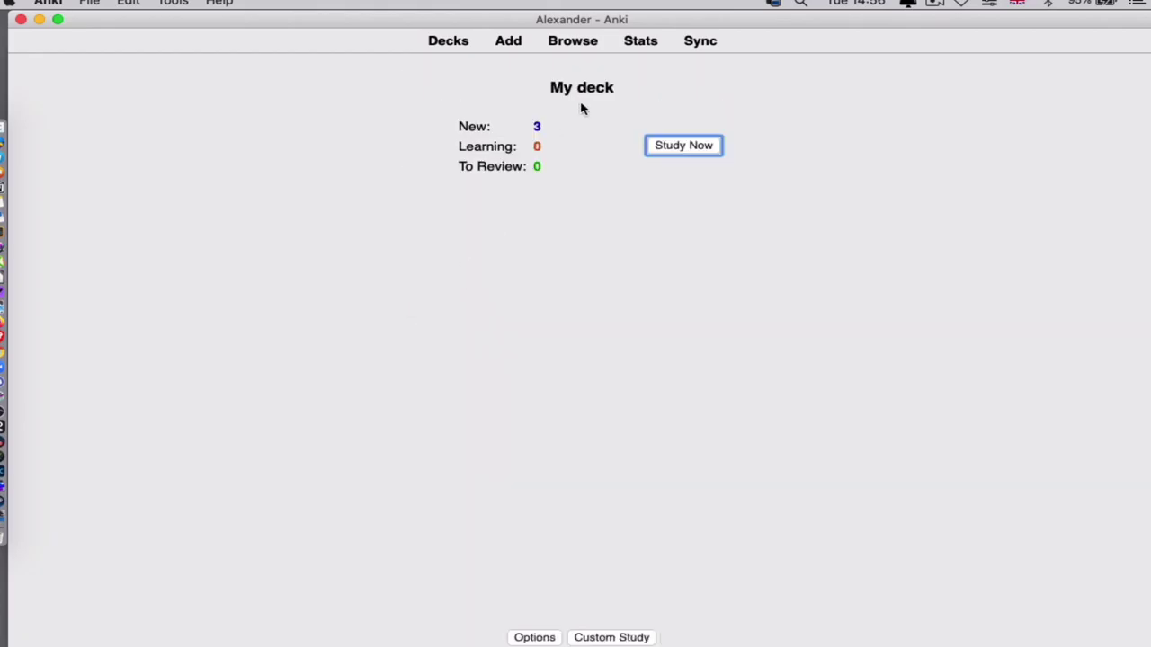
{"action": "left_click", "coordinate": [668, 145]}
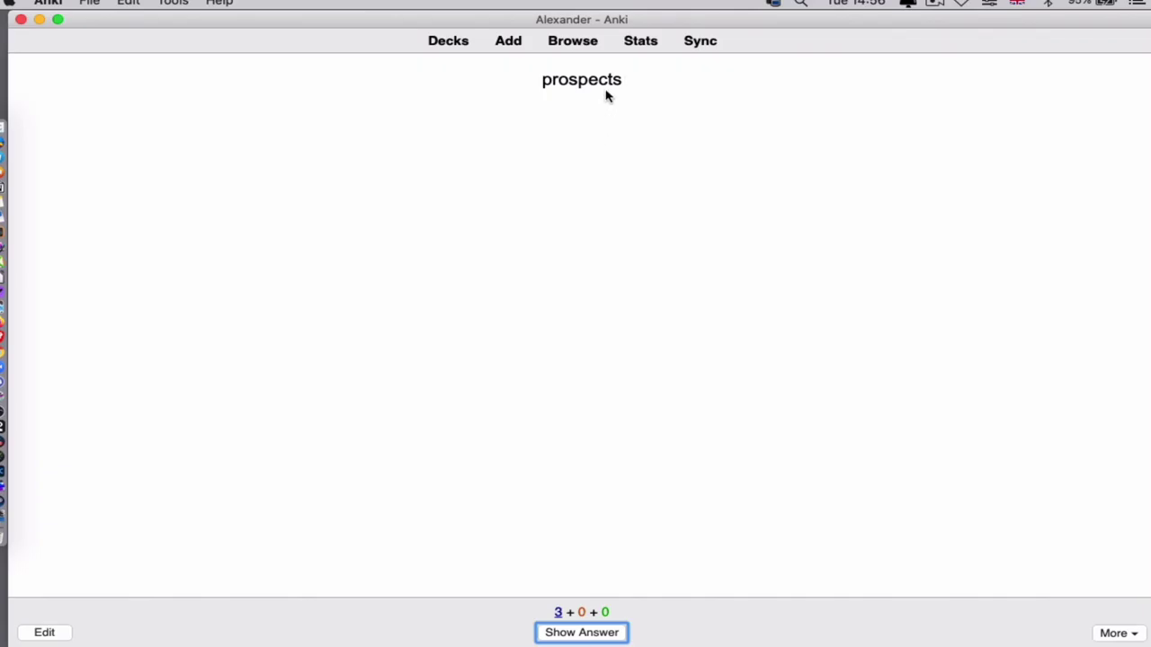
- Review prospects, between and descendants, revealing each answer and rating each card Good
{"action": "key", "text": "space"}
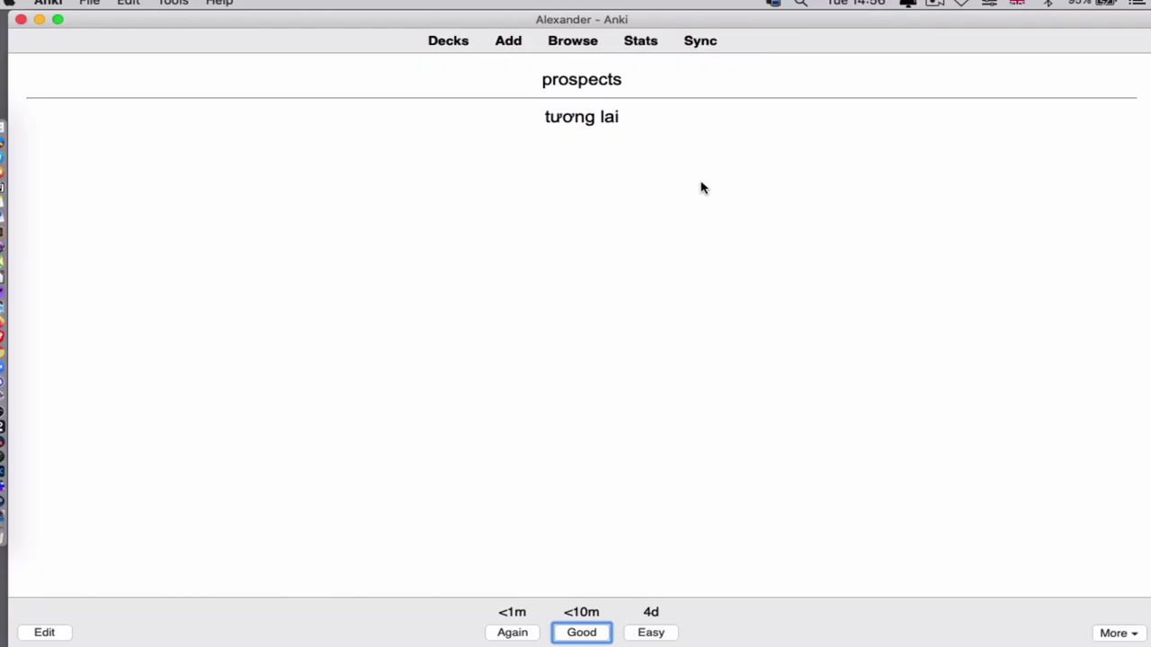
{"action": "key", "text": "space"}
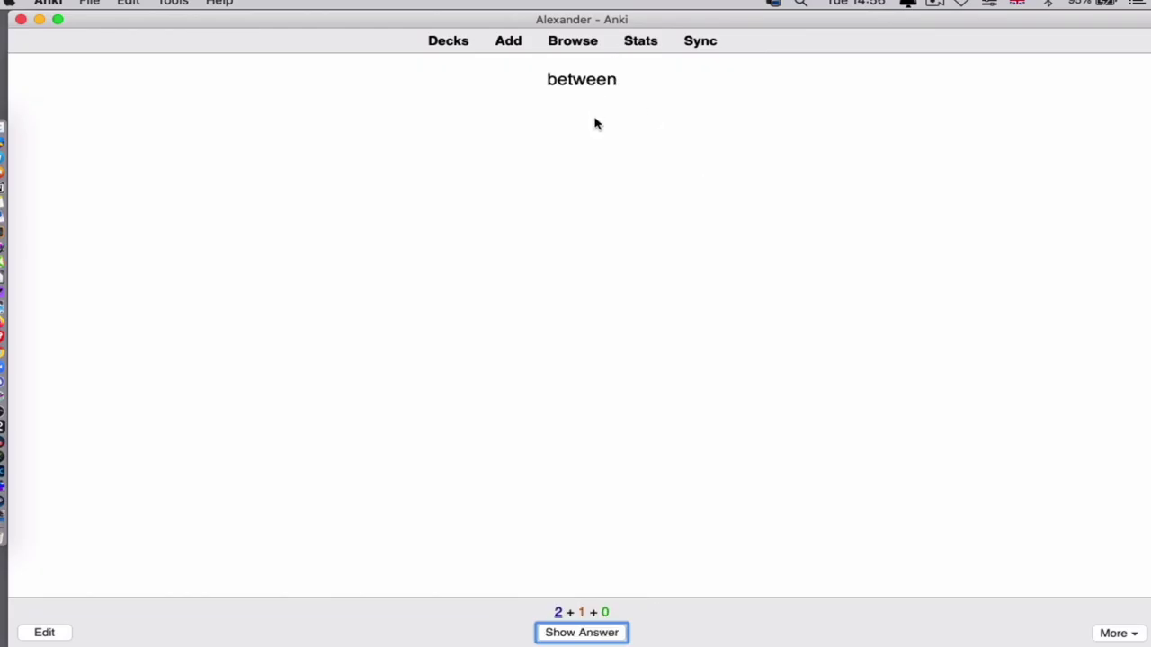
{"action": "key", "text": "space"}
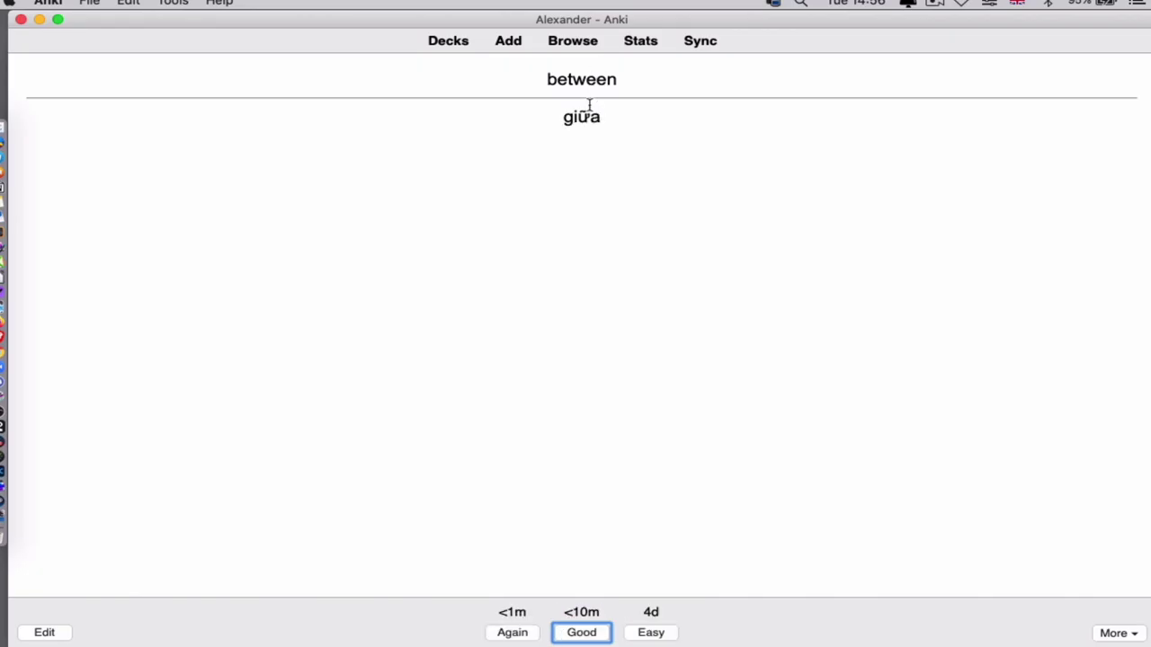
{"action": "key", "text": "space"}
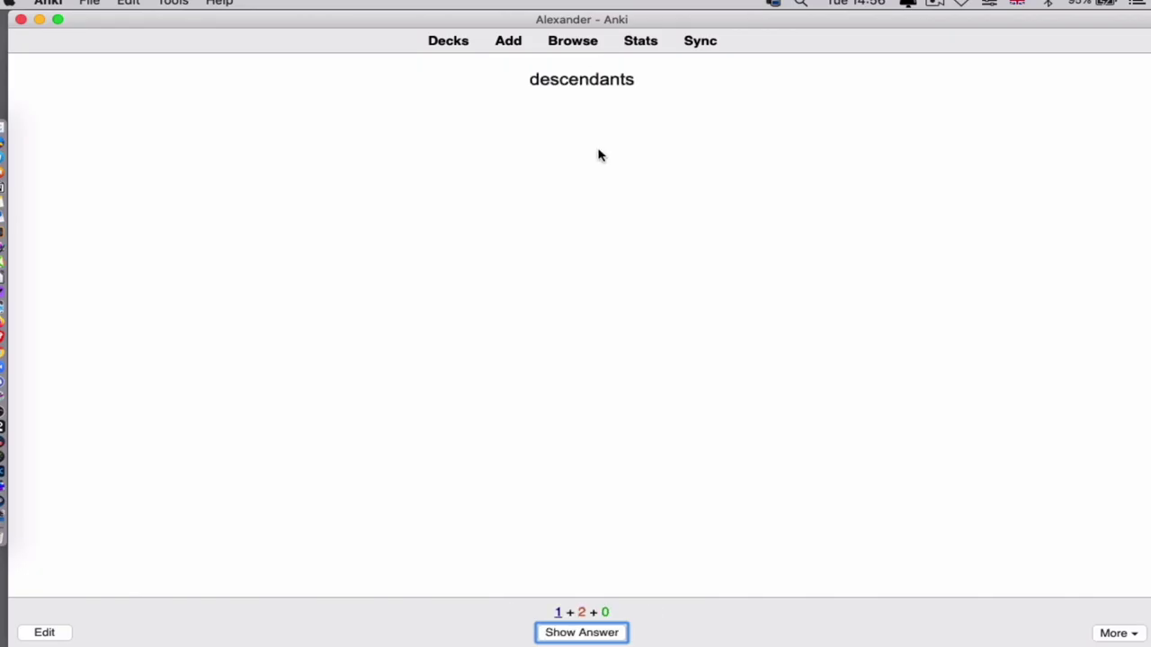
{"action": "key", "text": "space"}
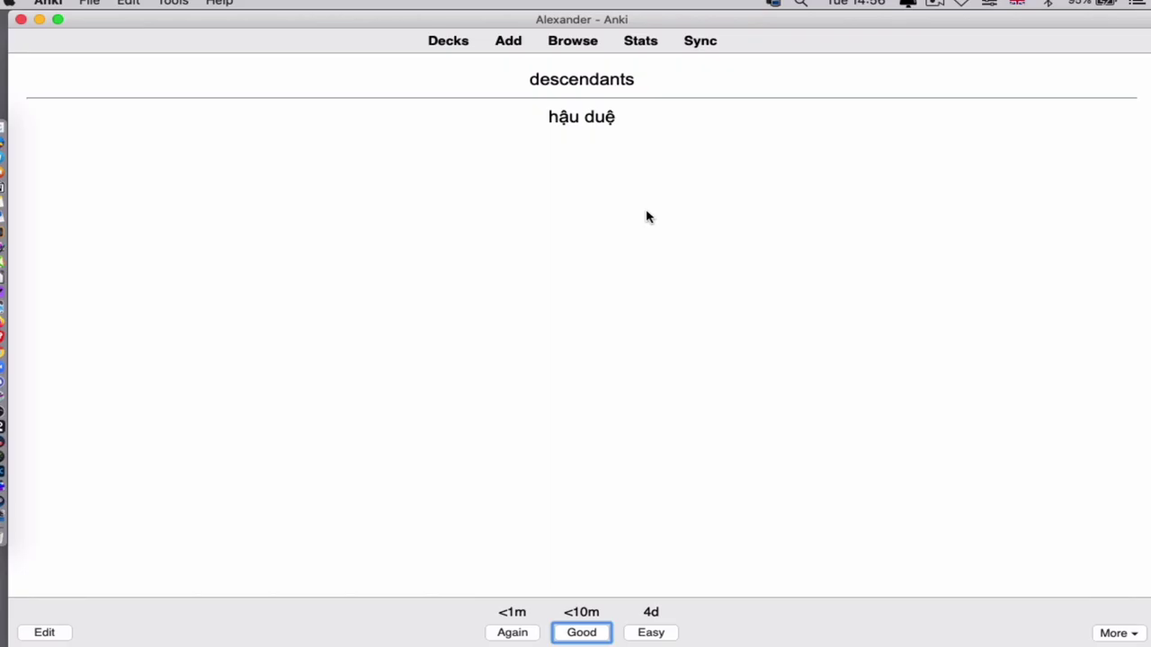
{"action": "key", "text": "space"}
{"action": "key", "text": "space"}
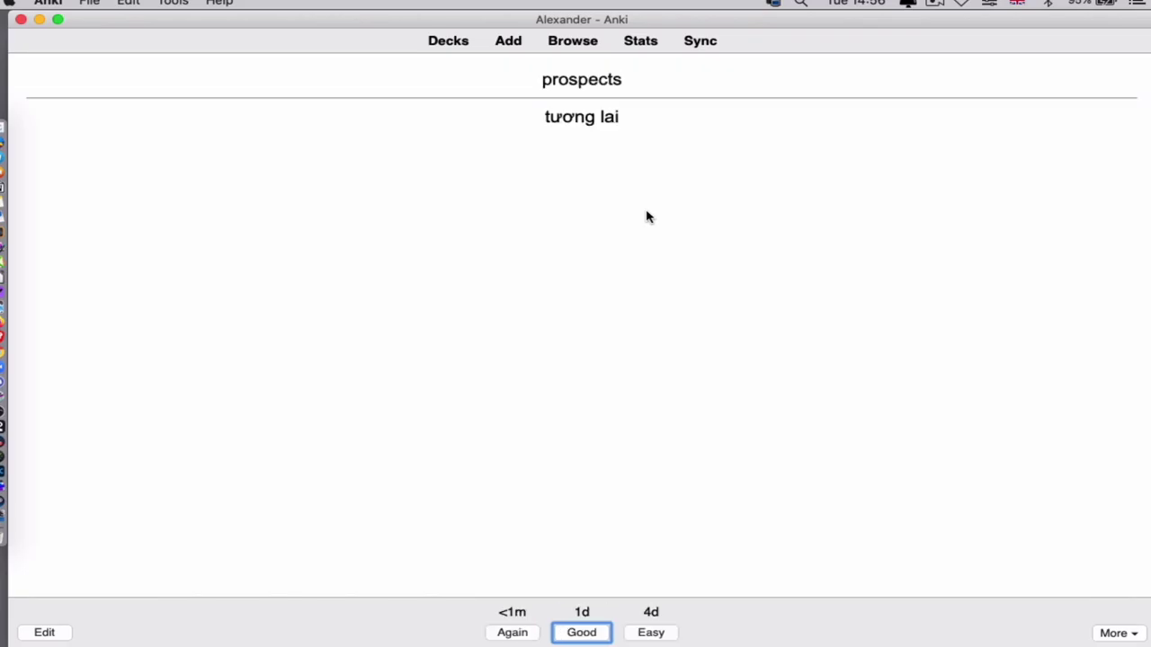
{"action": "key", "text": "space"}
{"action": "key", "text": "space"}
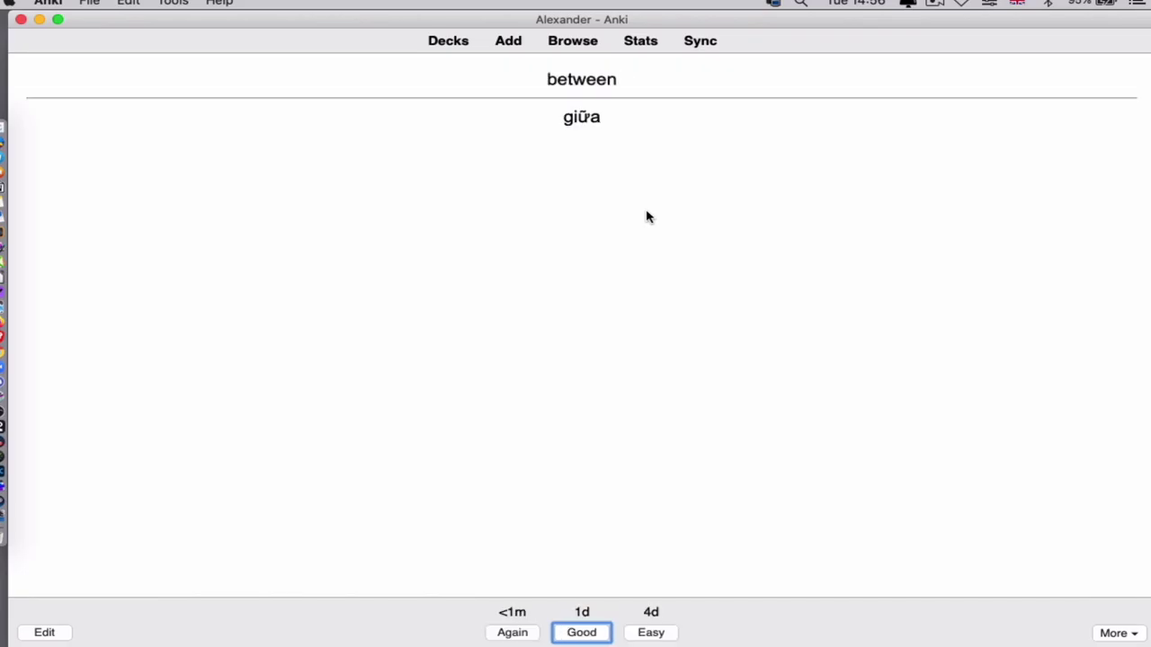
{"action": "key", "text": "space"}
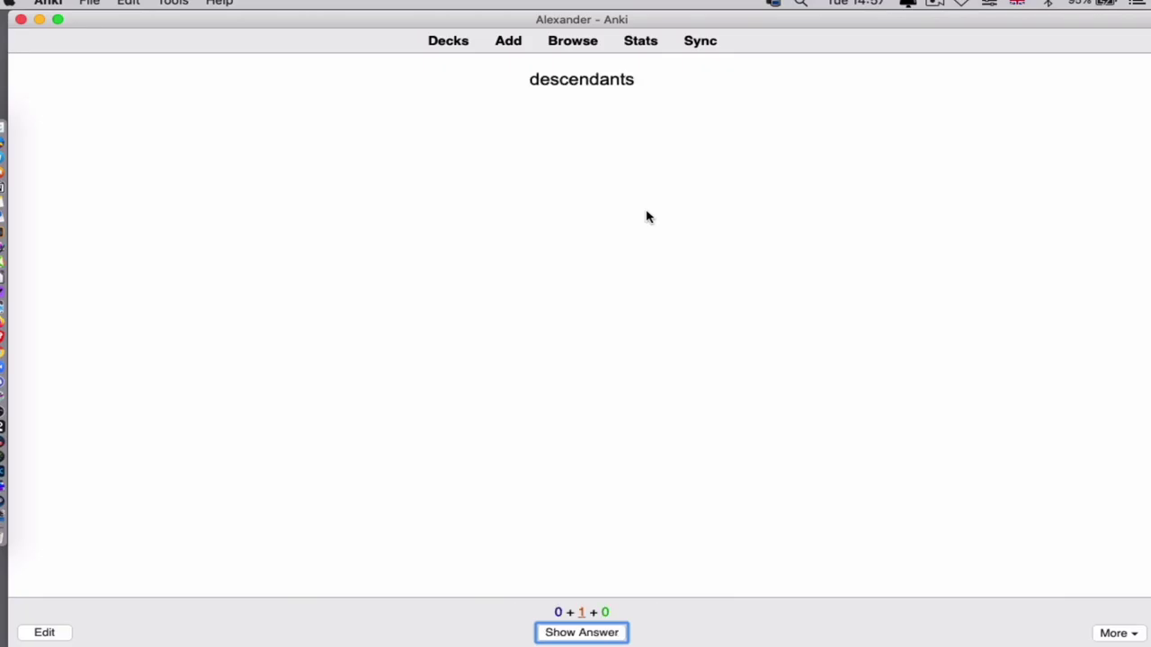
{"action": "key", "text": "space"}
{"action": "key", "text": "space"}
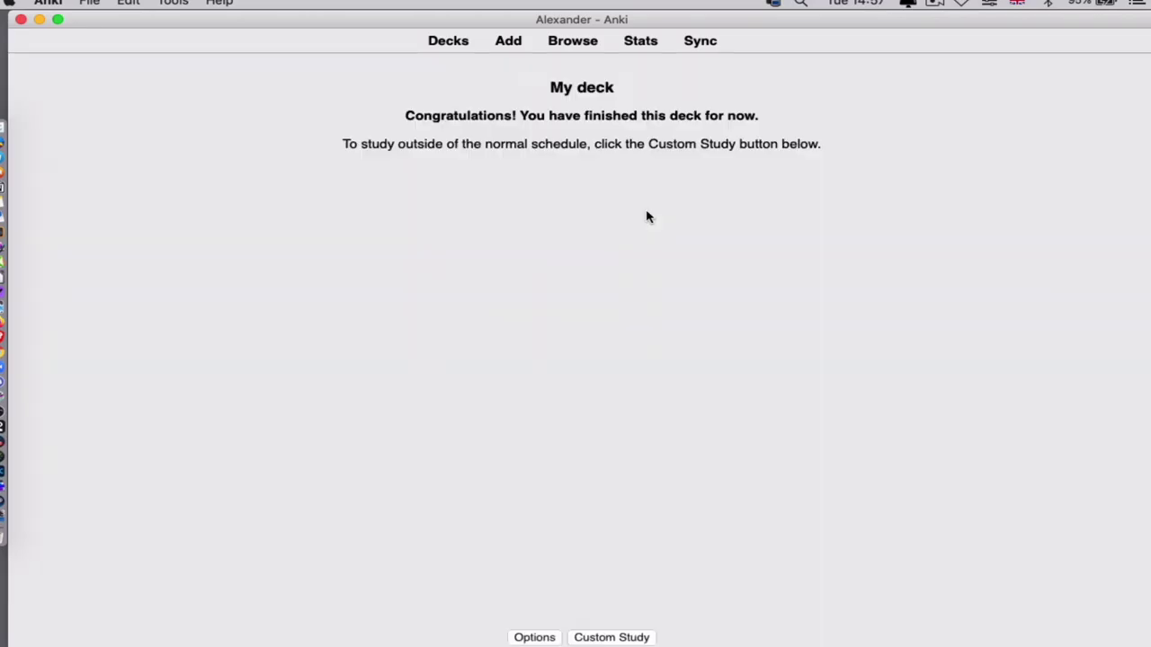